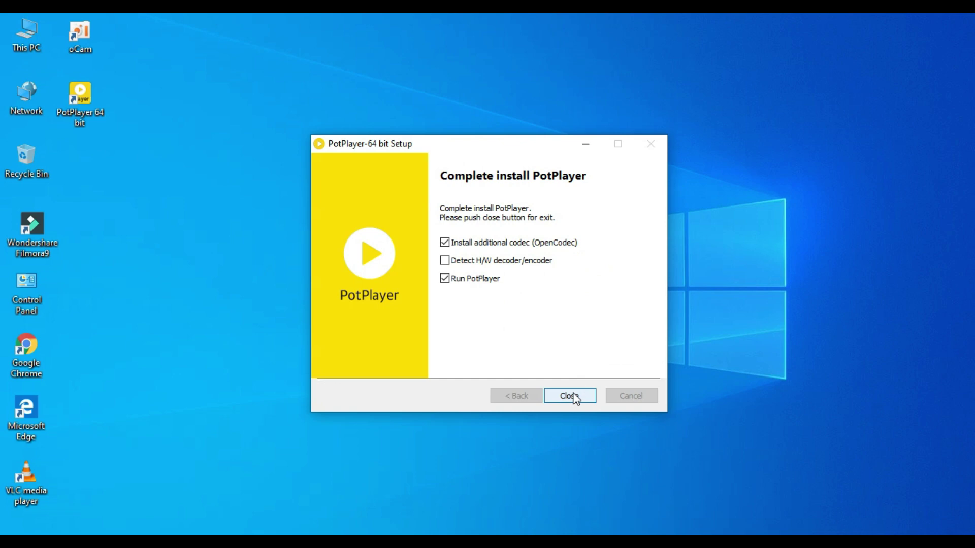
Finish the PotPlayer setup with the additional codec and play a video from drive D: in the player's This PC playlist.
{"action": "left_click", "coordinate": [574, 396]}
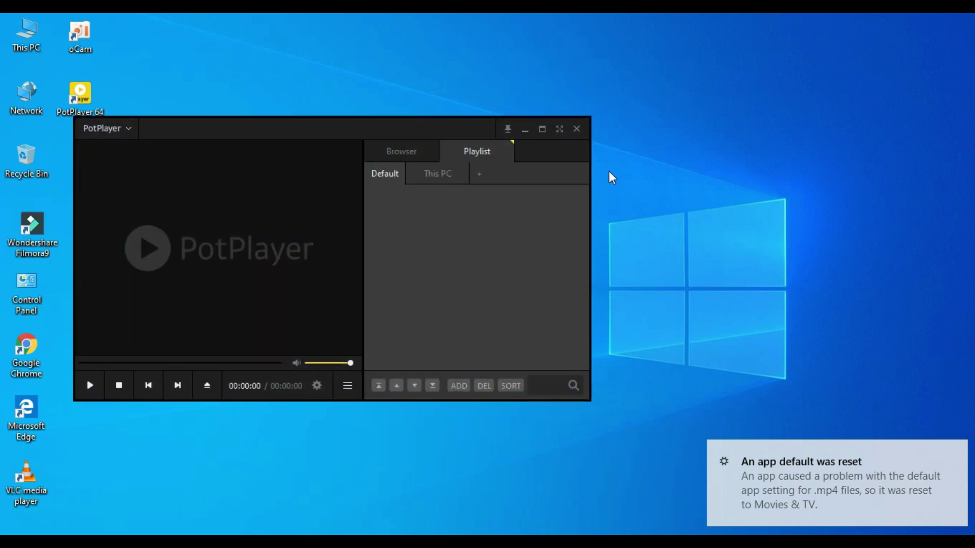
{"action": "left_click", "coordinate": [437, 167]}
{"action": "double_click", "coordinate": [402, 267]}
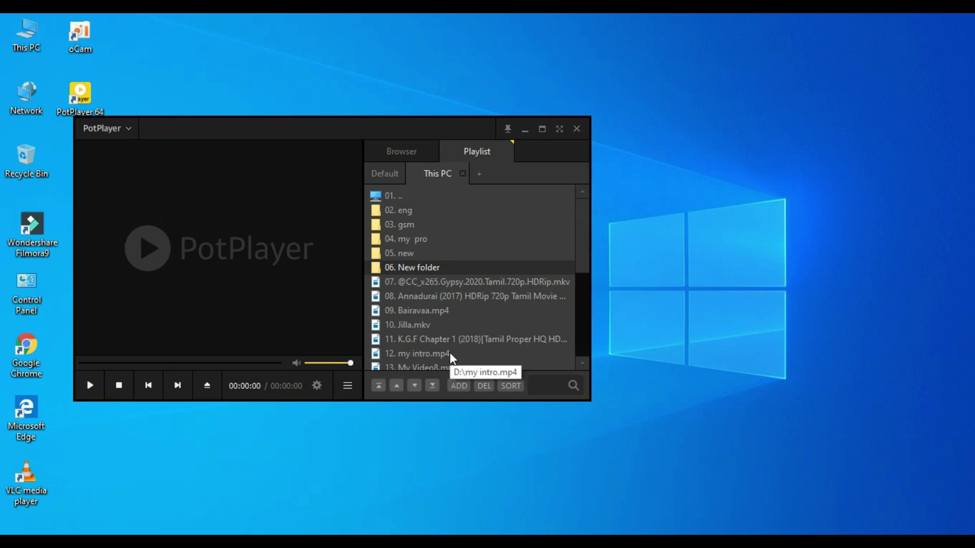
{"action": "left_click_drag", "start_coordinate": [583, 253], "coordinate": [583, 269]}
{"action": "double_click", "coordinate": [416, 327]}
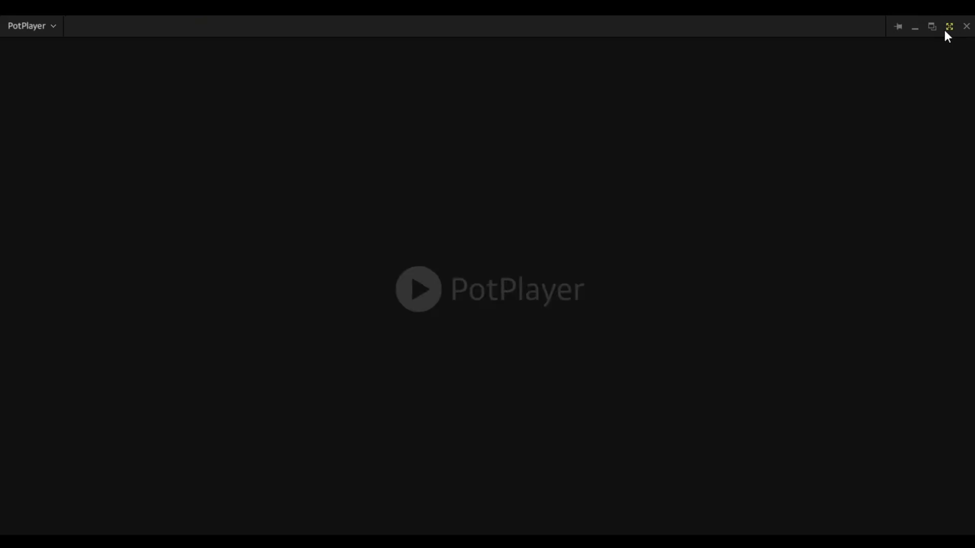
Return PotPlayer from full screen to a window and open its settings.
{"action": "left_click", "coordinate": [946, 28]}
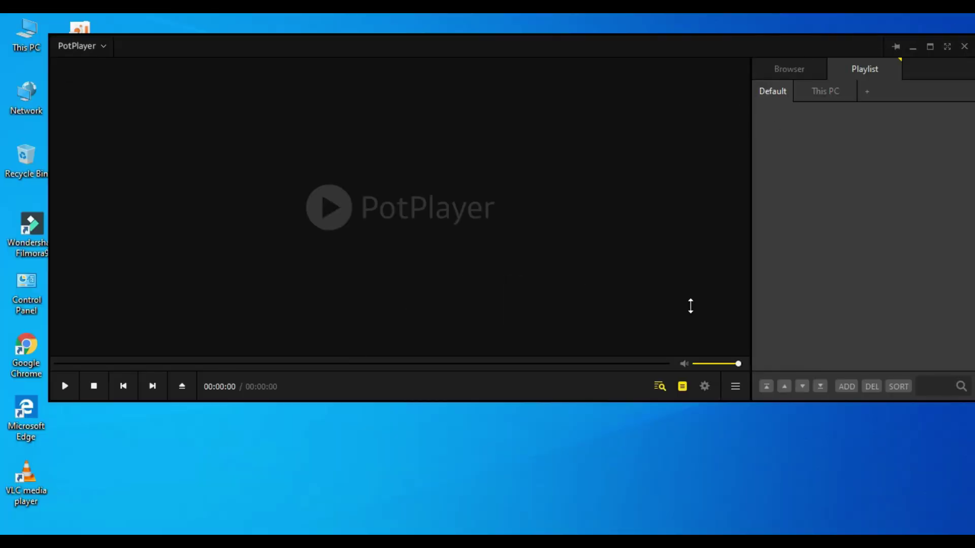
{"action": "left_click", "coordinate": [704, 387]}
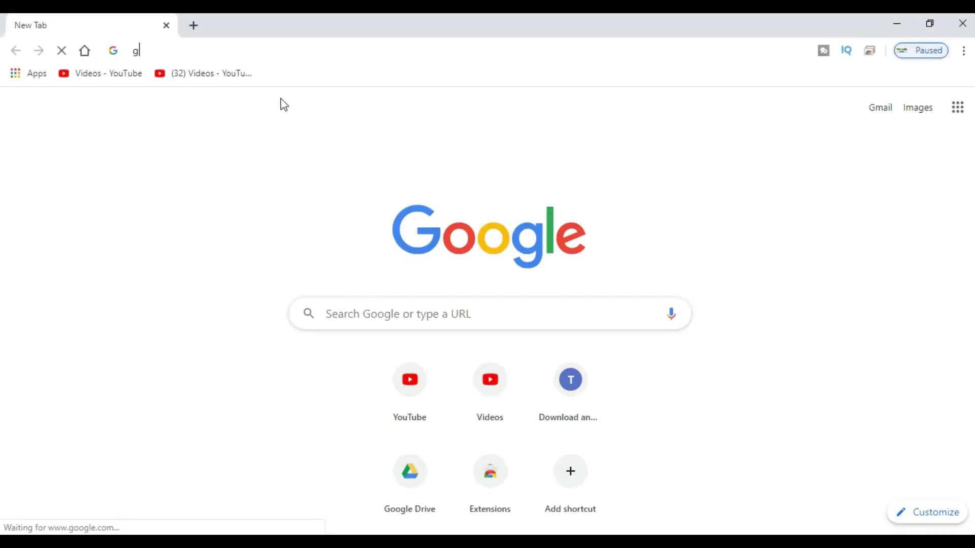
Search Google for "gom player" and open the gomlab.com result.
{"action": "type", "text": "gom pl"}
{"action": "left_click", "coordinate": [285, 105]}
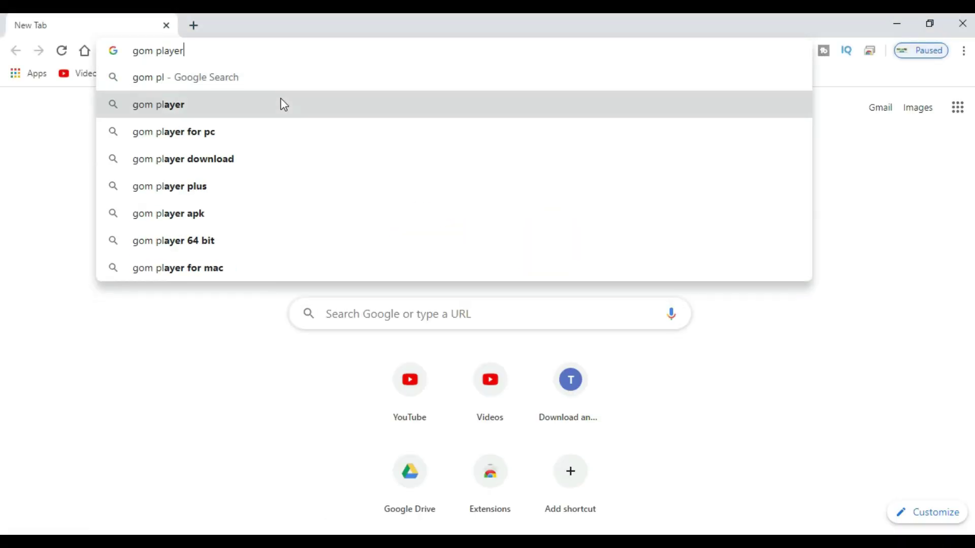
{"action": "left_click", "coordinate": [161, 237]}
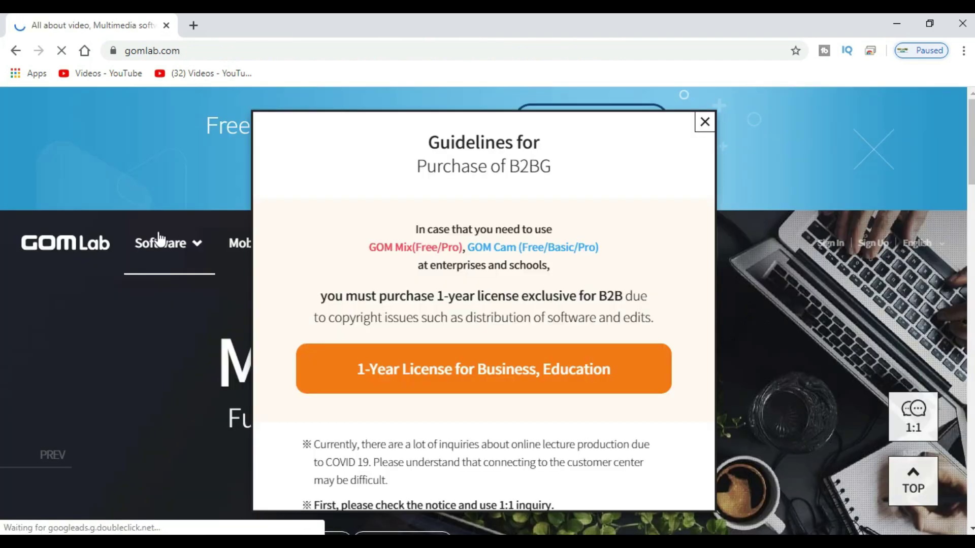
Dismiss the B2BG purchase guidelines notice and go to the GOM Lab download page.
{"action": "left_click", "coordinate": [706, 123]}
{"action": "scroll", "coordinate": [411, 239], "scroll_direction": "down", "scroll_amount": 8}
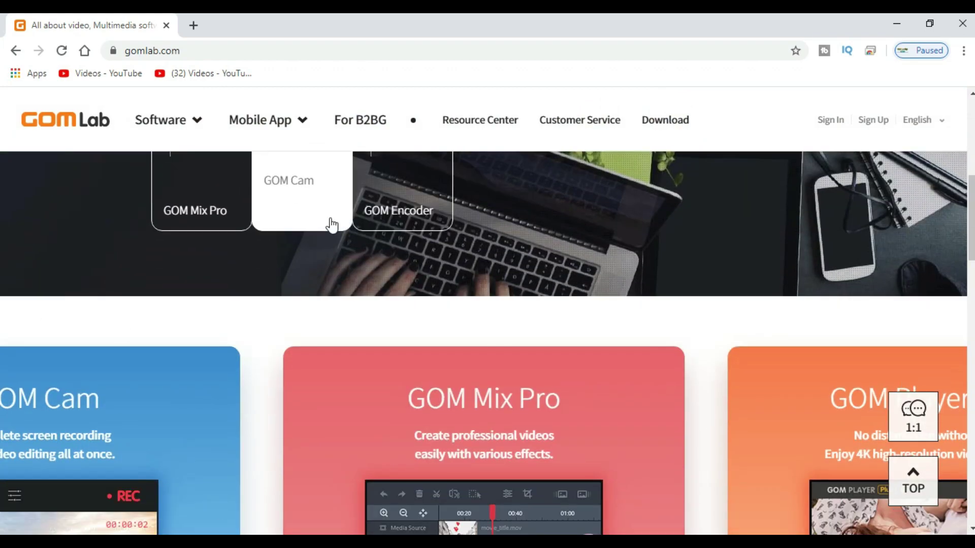
{"action": "scroll", "coordinate": [427, 216], "scroll_direction": "down", "scroll_amount": 5}
{"action": "scroll", "coordinate": [428, 213], "scroll_direction": "down", "scroll_amount": 15}
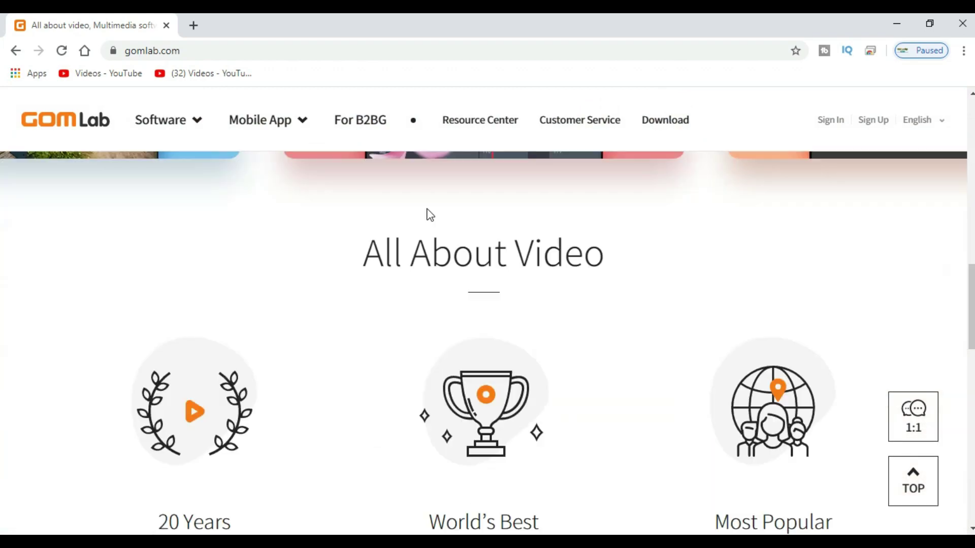
{"action": "scroll", "coordinate": [428, 213], "scroll_direction": "up", "scroll_amount": 3}
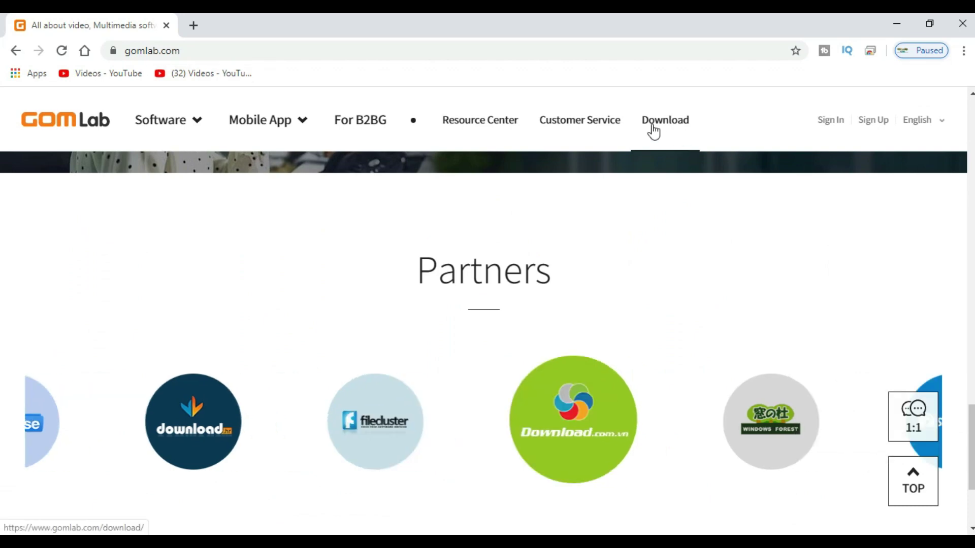
{"action": "left_click", "coordinate": [665, 120]}
Download the Windows version of GOM Player.
{"action": "scroll", "coordinate": [424, 218], "scroll_direction": "down", "scroll_amount": 2}
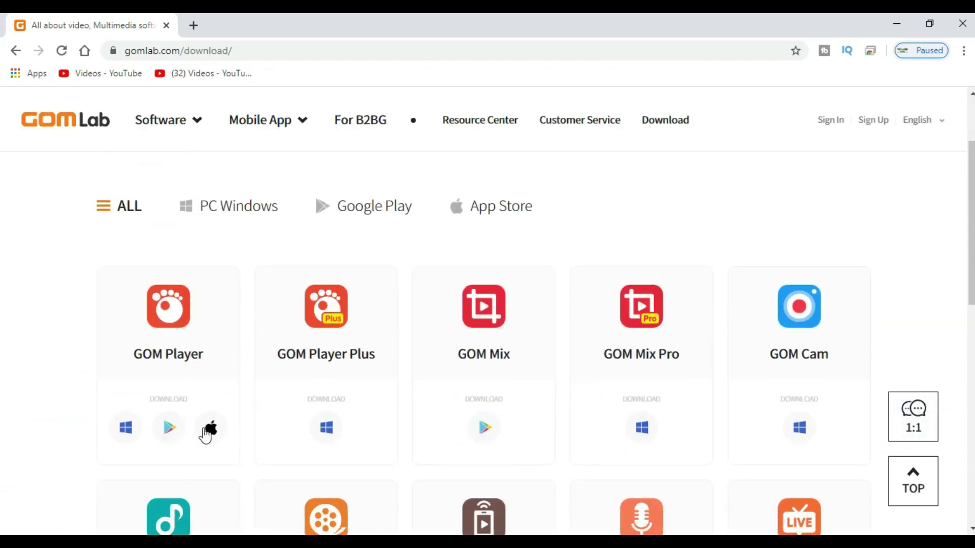
{"action": "left_click", "coordinate": [126, 428]}
{"action": "scroll", "coordinate": [126, 428], "scroll_direction": "down", "scroll_amount": 3}
{"action": "left_click", "coordinate": [269, 422]}
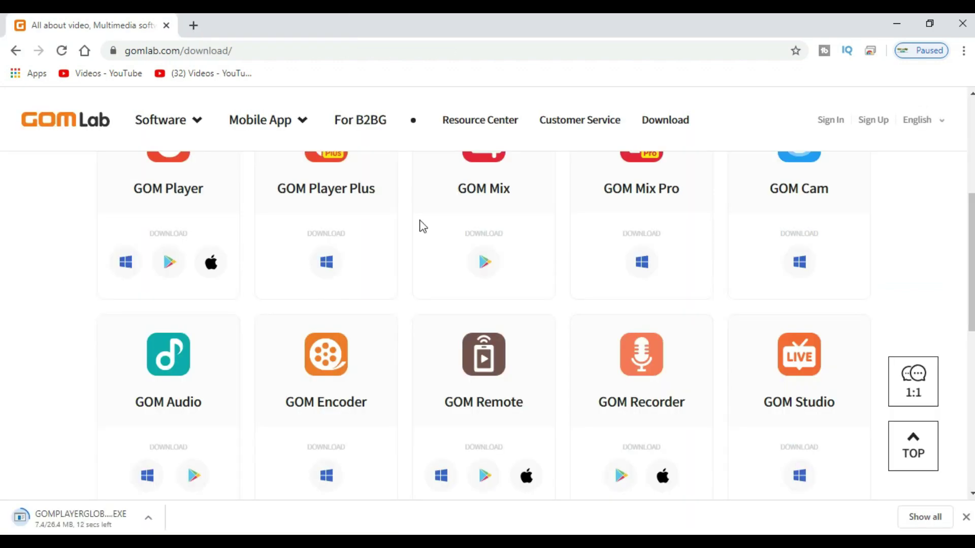
{"action": "left_click_drag", "start_coordinate": [971, 254], "coordinate": [970, 152]}
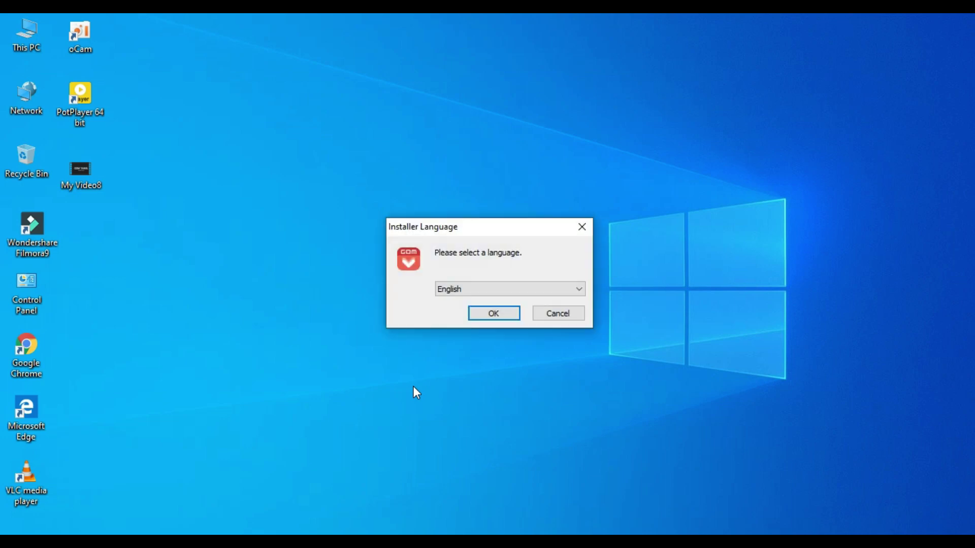
Run the GOM Player setup in English, accept the license agreement and keep the General component selection.
{"action": "left_click", "coordinate": [495, 312]}
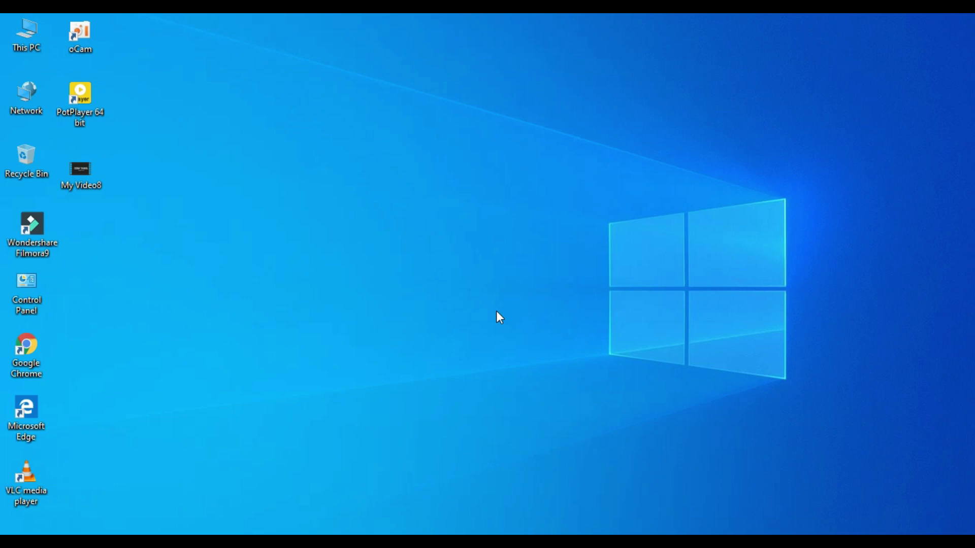
{"action": "key", "text": "Return"}
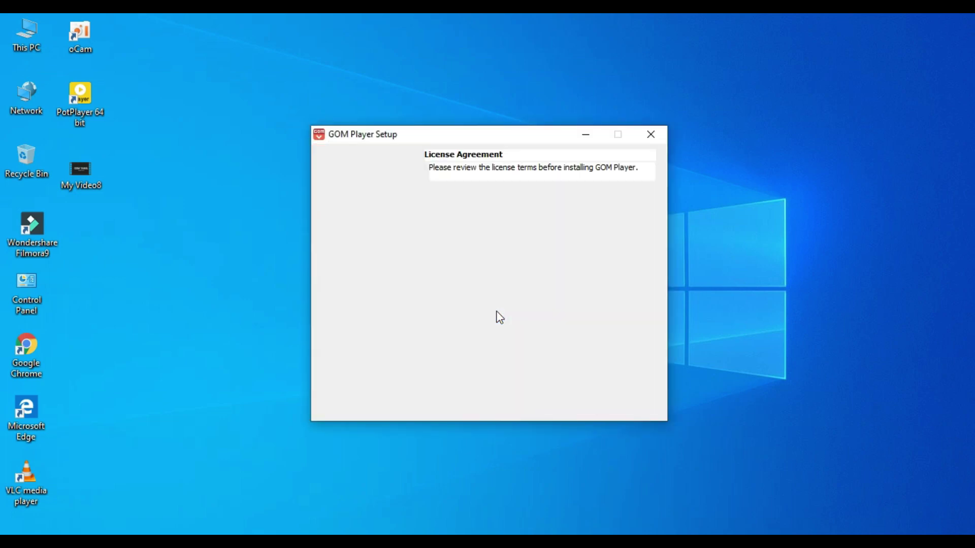
{"action": "key", "text": "Return"}
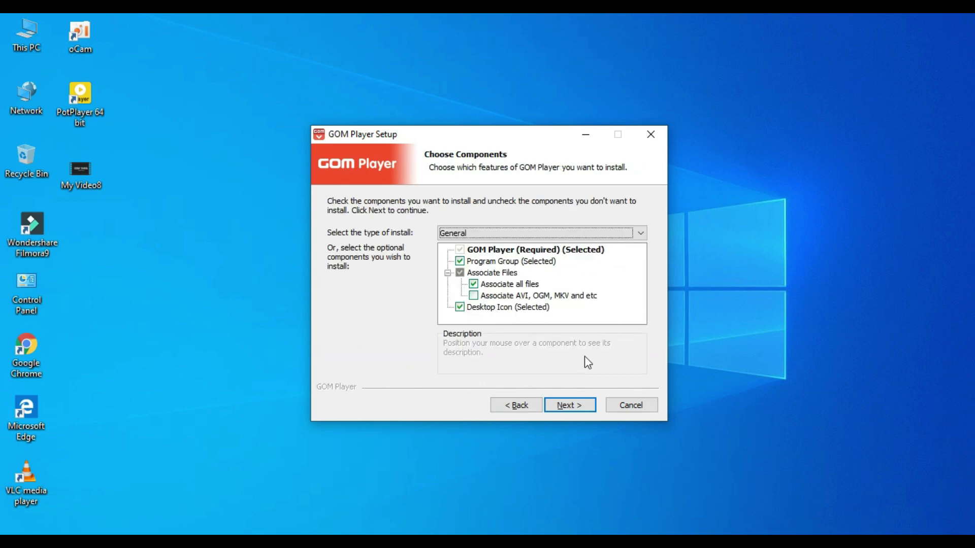
{"action": "left_click", "coordinate": [557, 410]}
{"action": "left_click", "coordinate": [557, 410]}
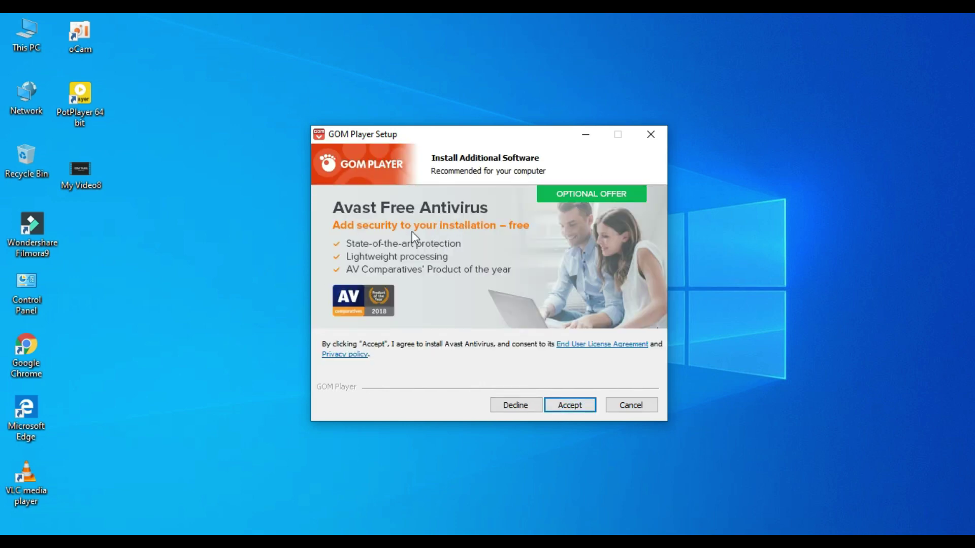
Decline the Avast Free Antivirus offer and accept the GOM Audio offer in the GOM Player setup.
{"action": "left_click", "coordinate": [516, 407]}
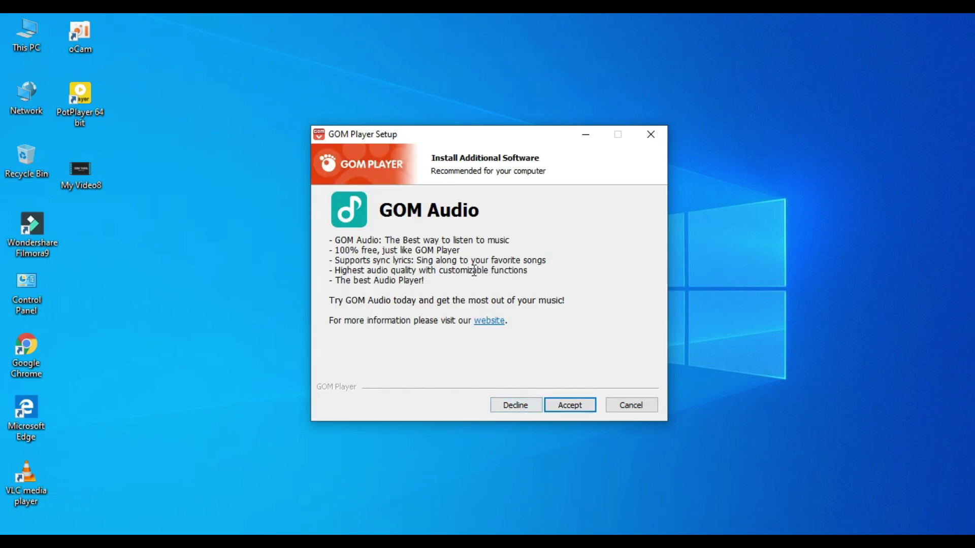
{"action": "left_click", "coordinate": [586, 410]}
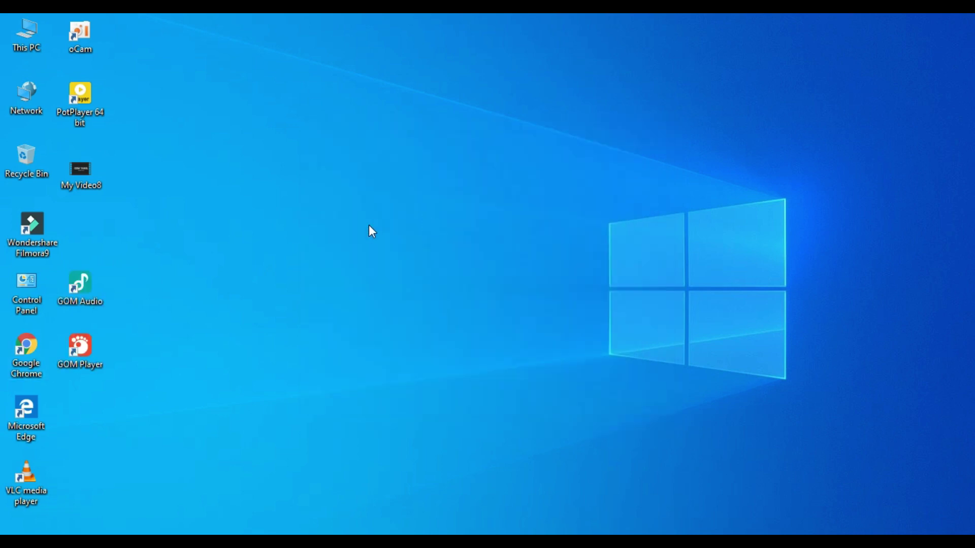
{"action": "right_click", "coordinate": [369, 225]}
{"action": "left_click", "coordinate": [496, 321]}
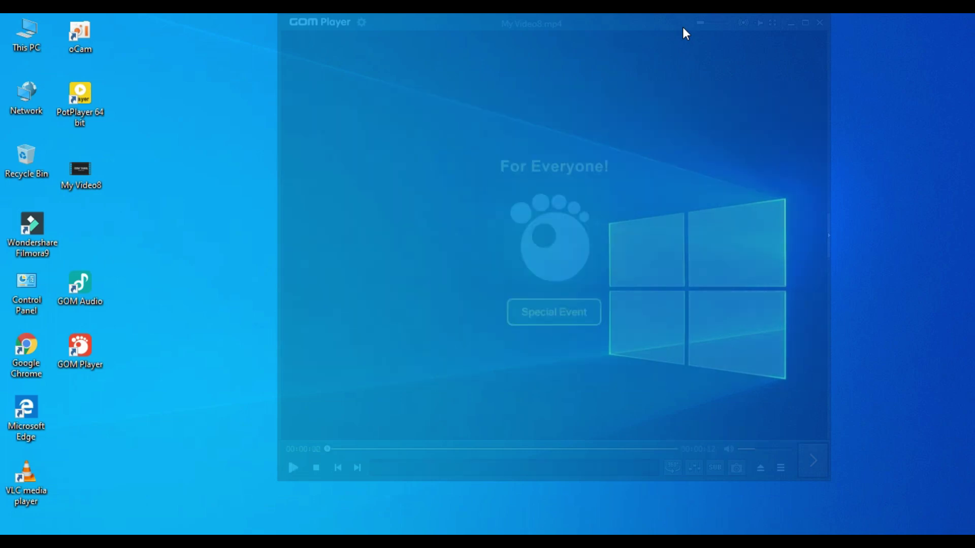
Move the GOM Player window nearer the middle of the desktop and play My Video8.mp4.
{"action": "mouse_move", "coordinate": [698, 29]}
{"action": "left_click_drag", "start_coordinate": [698, 29], "coordinate": [520, 54]}
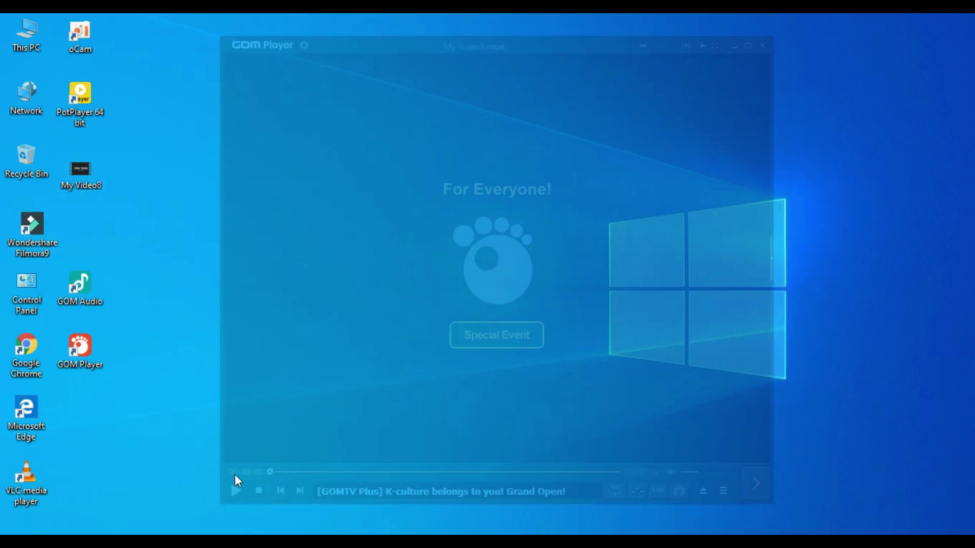
{"action": "left_click", "coordinate": [237, 490]}
Make the GOM Player window fully opaque and raise its volume to the maximum.
{"action": "left_click_drag", "start_coordinate": [644, 45], "coordinate": [673, 45]}
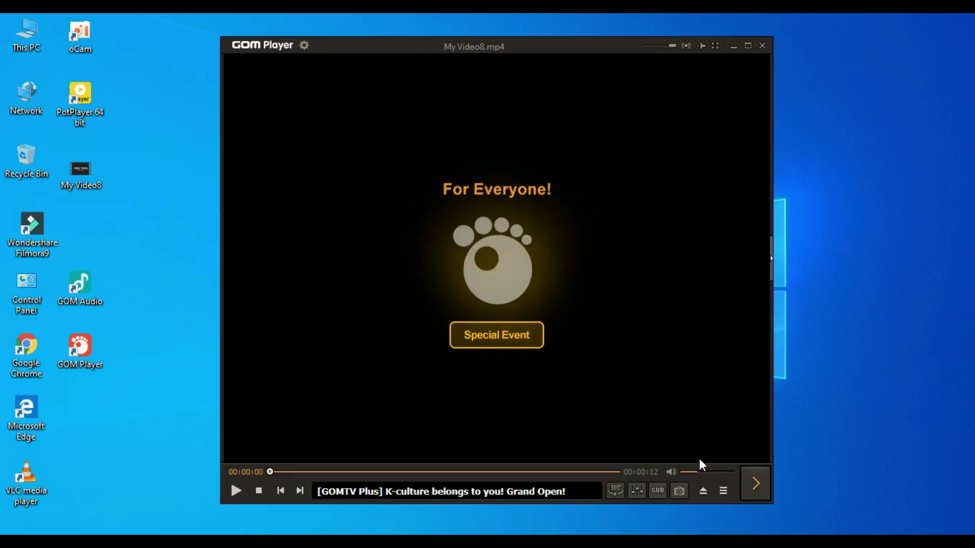
{"action": "left_click_drag", "start_coordinate": [697, 471], "coordinate": [732, 472]}
Examine GOM Player's video, audio, subtitle and playback control adjustments, and close them.
{"action": "left_click", "coordinate": [637, 491]}
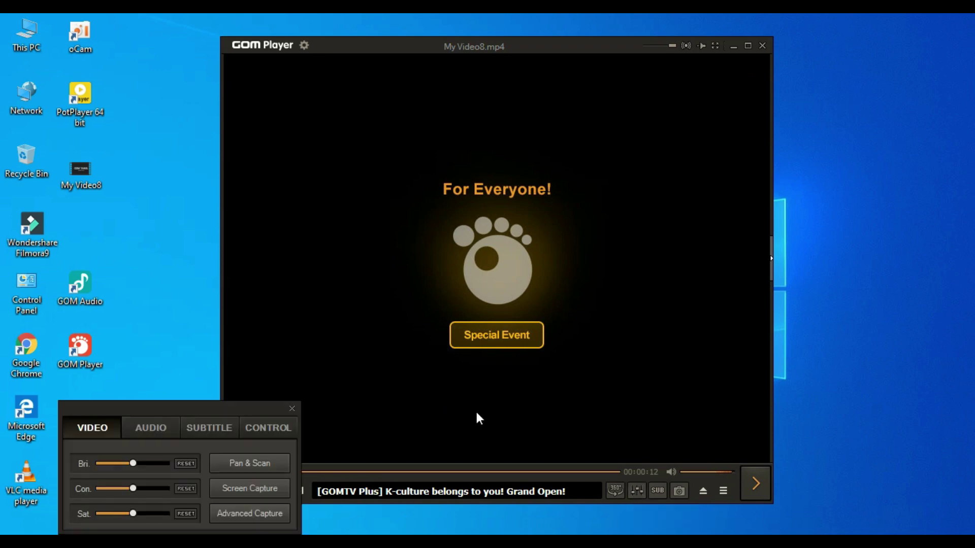
{"action": "left_click", "coordinate": [151, 427]}
{"action": "left_click", "coordinate": [209, 428]}
{"action": "left_click", "coordinate": [268, 427]}
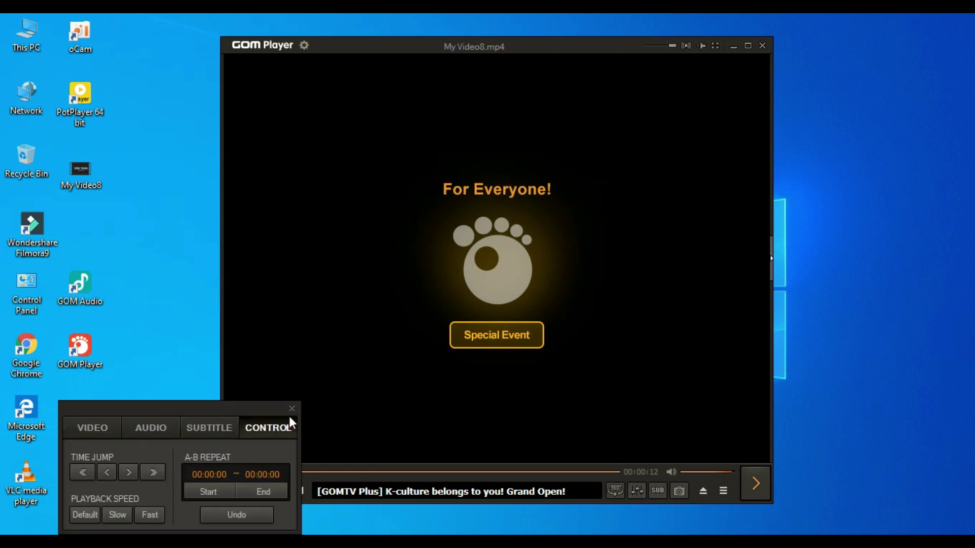
{"action": "left_click", "coordinate": [292, 408]}
View GOM Player in full screen and return to the windowed view.
{"action": "left_click", "coordinate": [716, 46]}
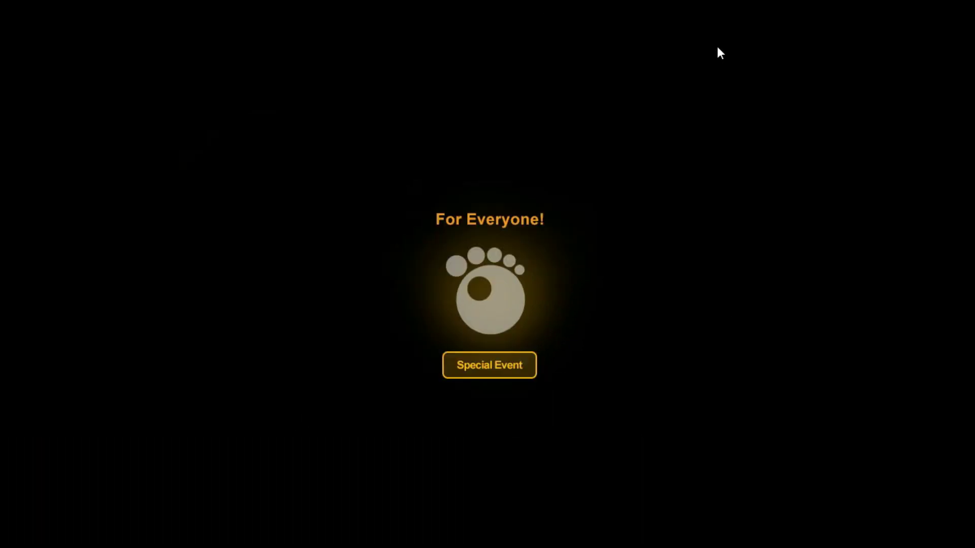
{"action": "key", "text": "Escape"}
Switch GOM Player to the Basic_White skin.
{"action": "left_click", "coordinate": [365, 54]}
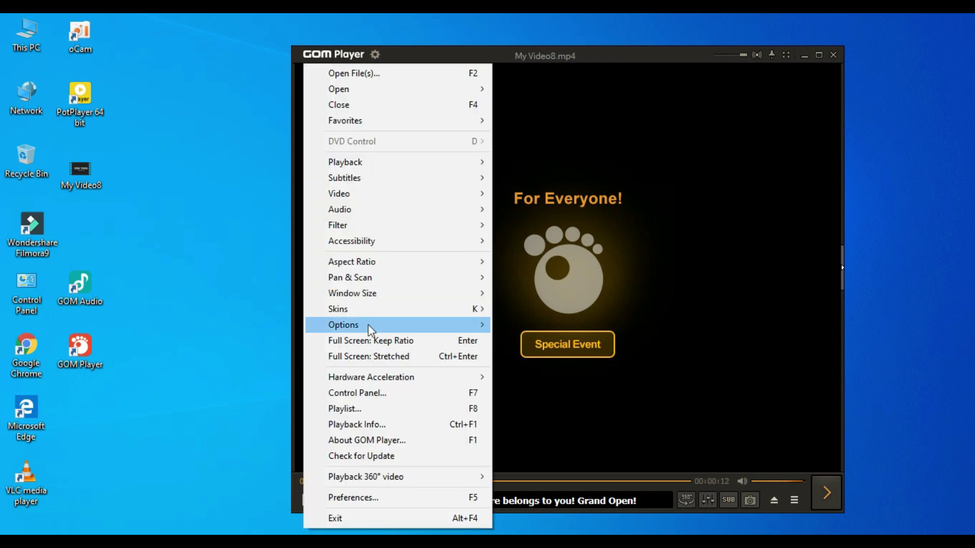
{"action": "mouse_move", "coordinate": [385, 310]}
{"action": "left_click", "coordinate": [553, 323]}
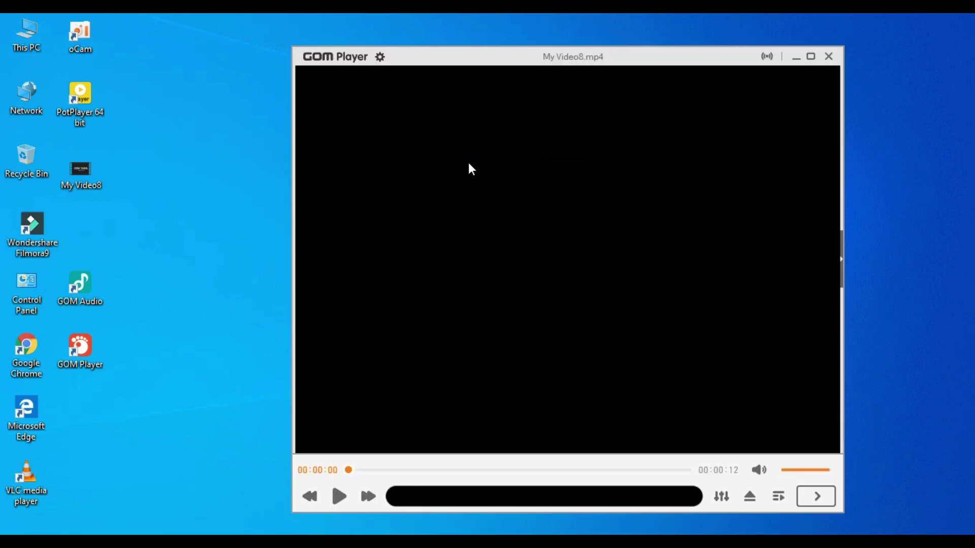
Set GOM Player back to the default skin.
{"action": "left_click", "coordinate": [312, 60]}
{"action": "mouse_move", "coordinate": [381, 308]}
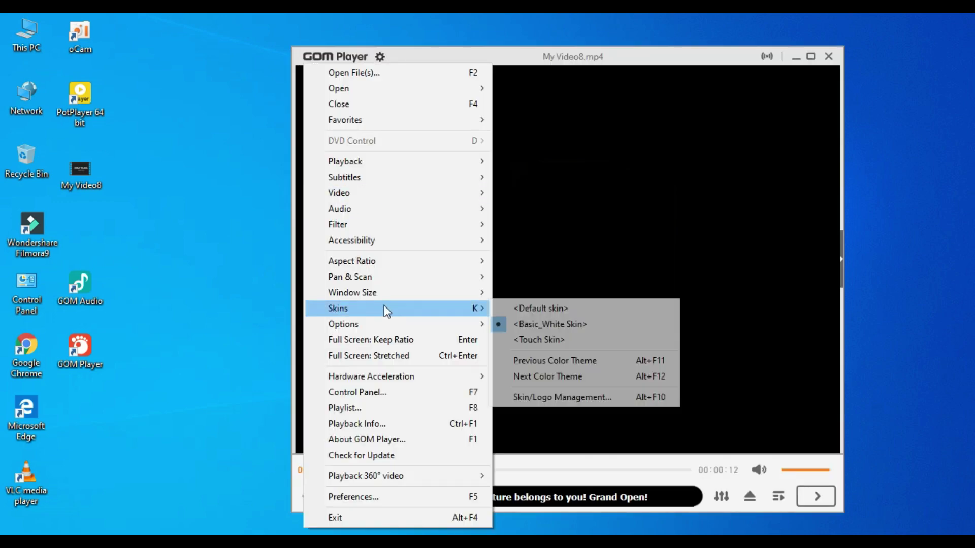
{"action": "left_click", "coordinate": [508, 305]}
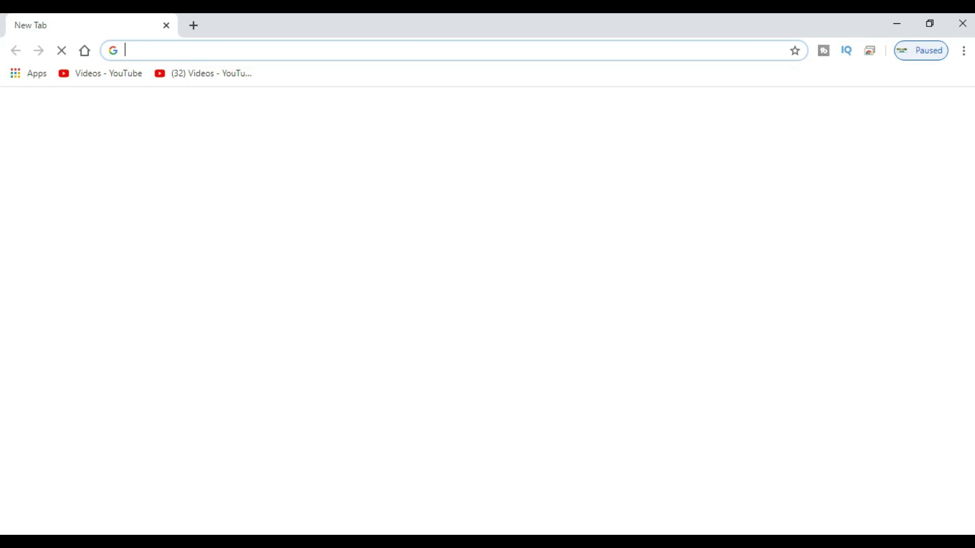
Go to mpc-hc.org in Chrome and download the 64-bit MPC-HC 1.7.13 installer.
{"action": "type", "text": "mpc-hc.org"}
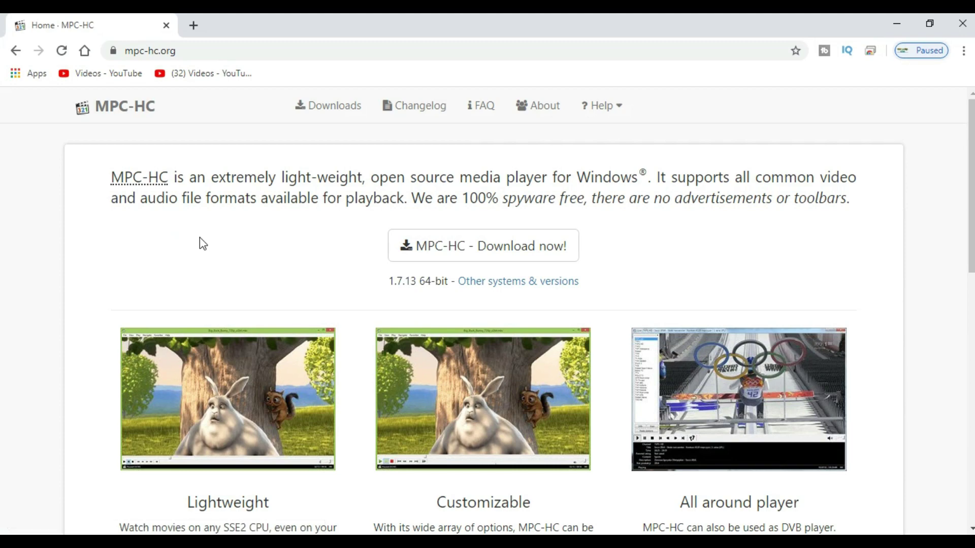
{"action": "scroll", "coordinate": [711, 213], "scroll_direction": "down", "scroll_amount": 7}
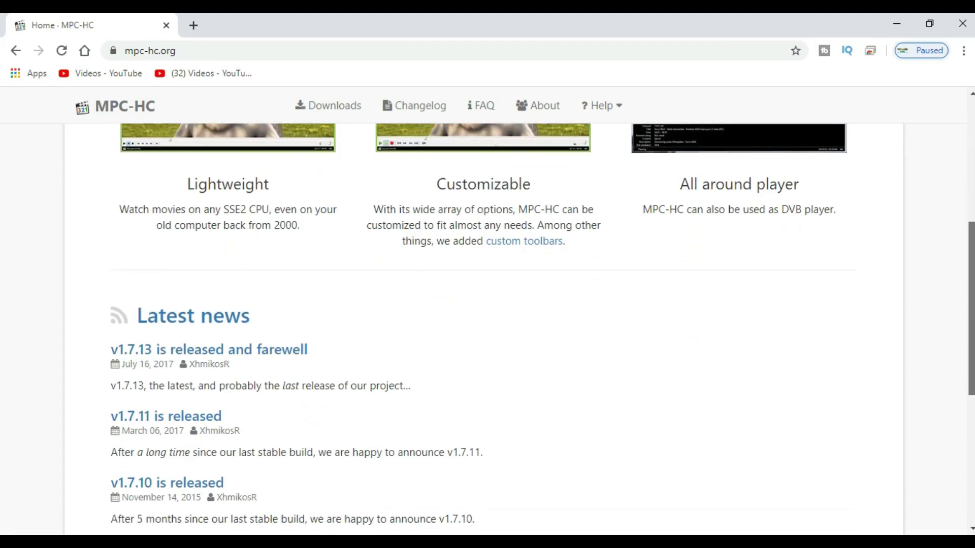
{"action": "scroll", "coordinate": [487, 305], "scroll_direction": "up", "scroll_amount": 5}
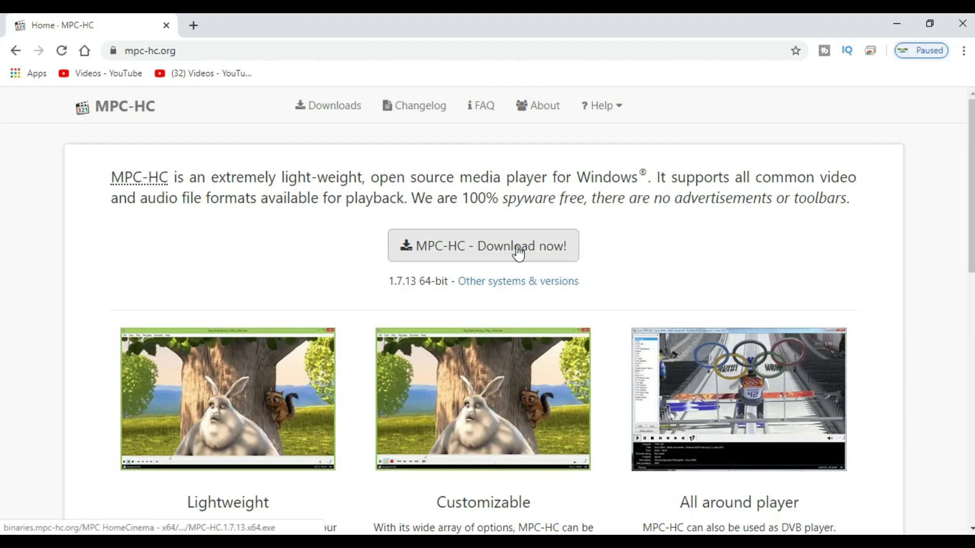
{"action": "left_click", "coordinate": [516, 246]}
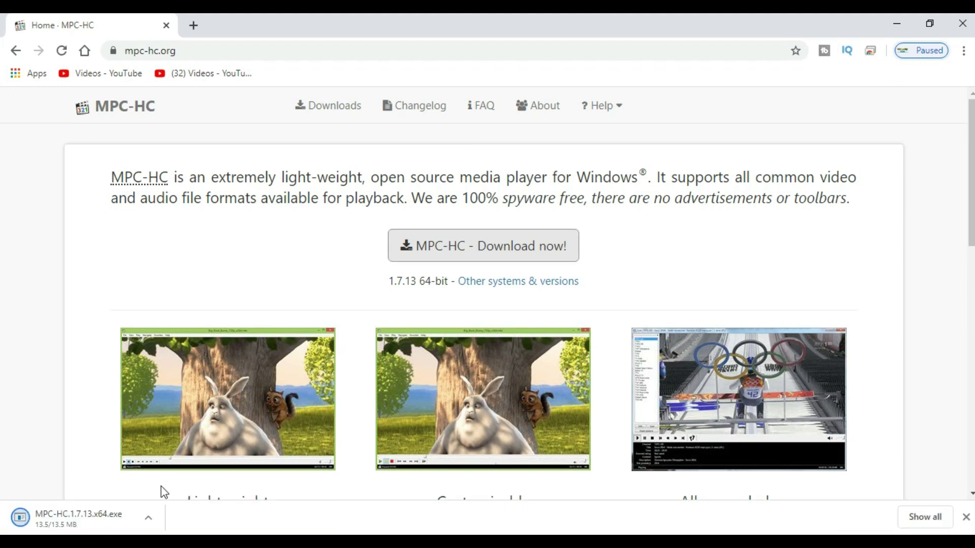
Launch the downloaded MPC-HC.1.7.13.x64.exe installer and choose English as the setup language.
{"action": "right_click", "coordinate": [52, 513]}
{"action": "left_click", "coordinate": [90, 435]}
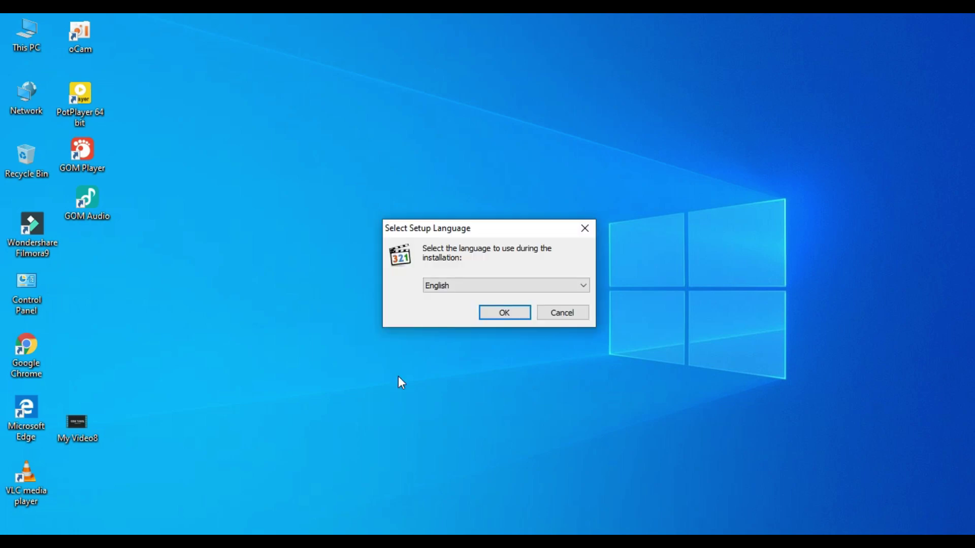
{"action": "key", "text": "Return"}
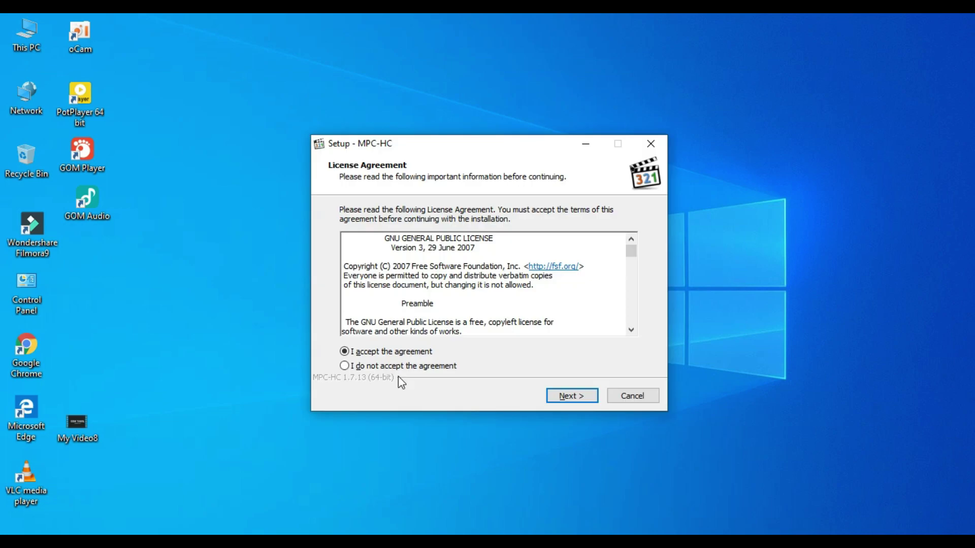
Accept the MPC-HC license and install it with the Start Menu folder MPC-HC x64 and a desktop shortcut for the current user only.
{"action": "left_click", "coordinate": [570, 396]}
{"action": "left_click", "coordinate": [562, 397]}
{"action": "left_click", "coordinate": [559, 398]}
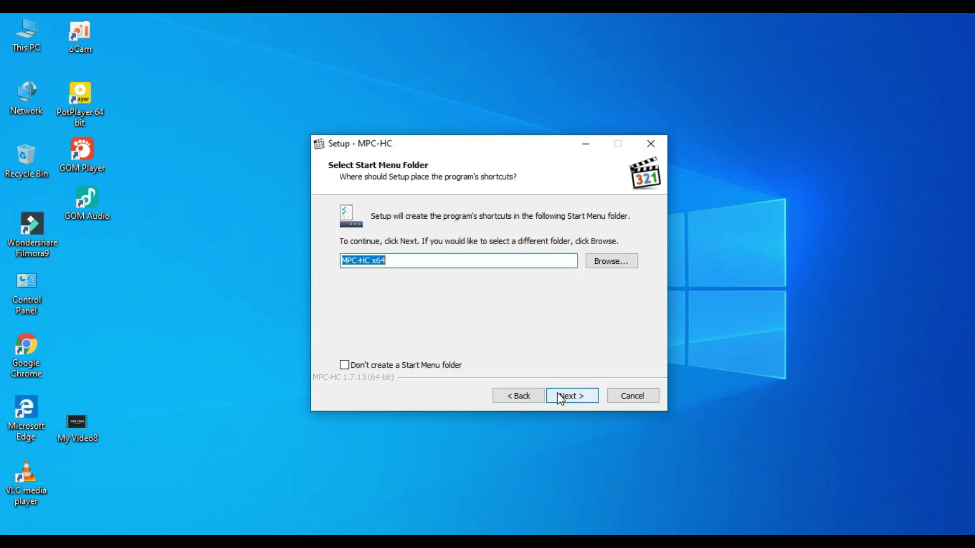
{"action": "left_click", "coordinate": [563, 394]}
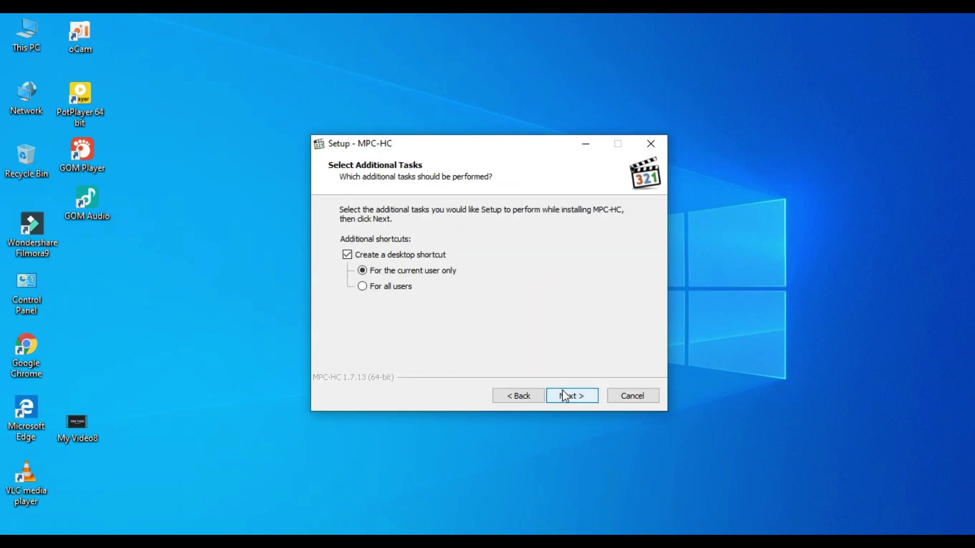
{"action": "left_click", "coordinate": [562, 391]}
{"action": "left_click", "coordinate": [562, 391]}
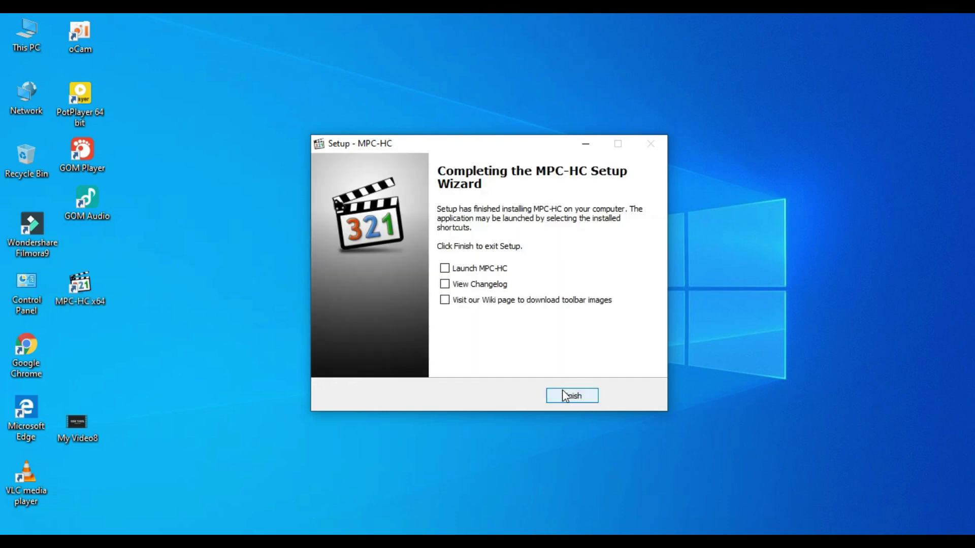
Finish the setup with Launch MPC-HC enabled, agree to periodic update checks, and reopen the player from its desktop shortcut.
{"action": "left_click", "coordinate": [445, 268]}
{"action": "left_click", "coordinate": [586, 396]}
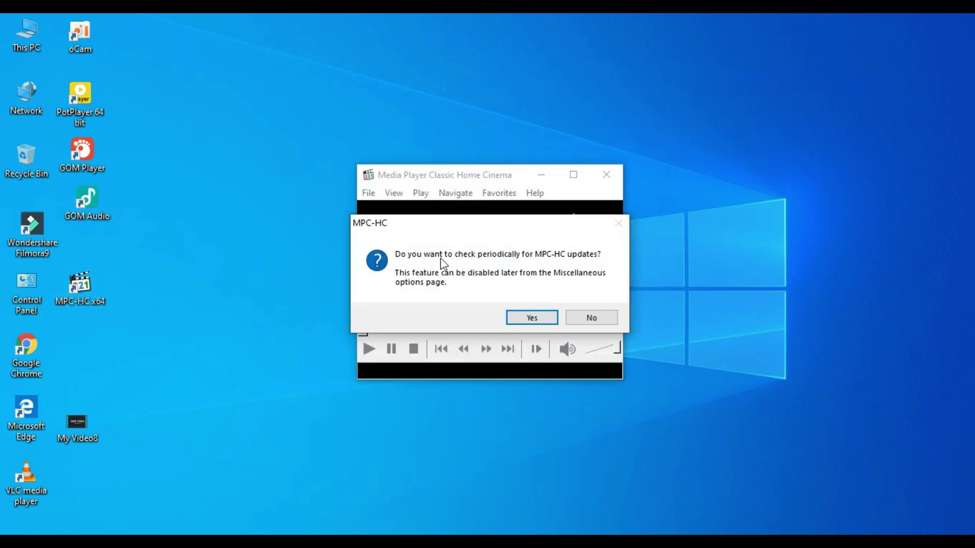
{"action": "left_click", "coordinate": [525, 321]}
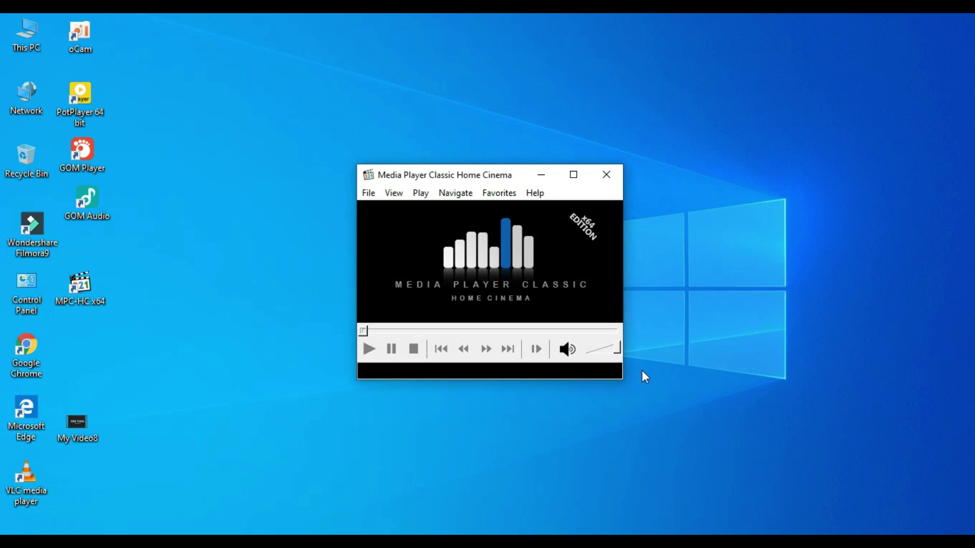
{"action": "left_click", "coordinate": [606, 174]}
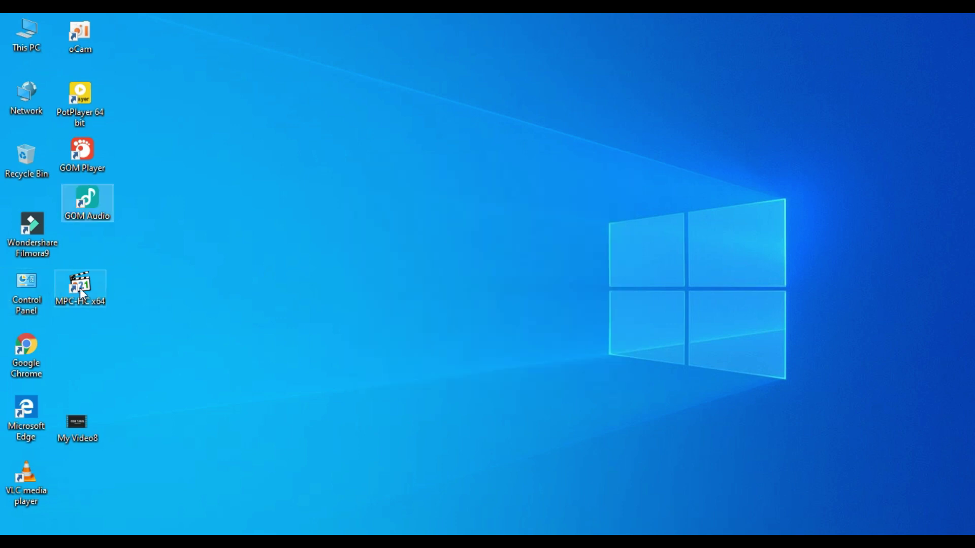
{"action": "double_click", "coordinate": [83, 293]}
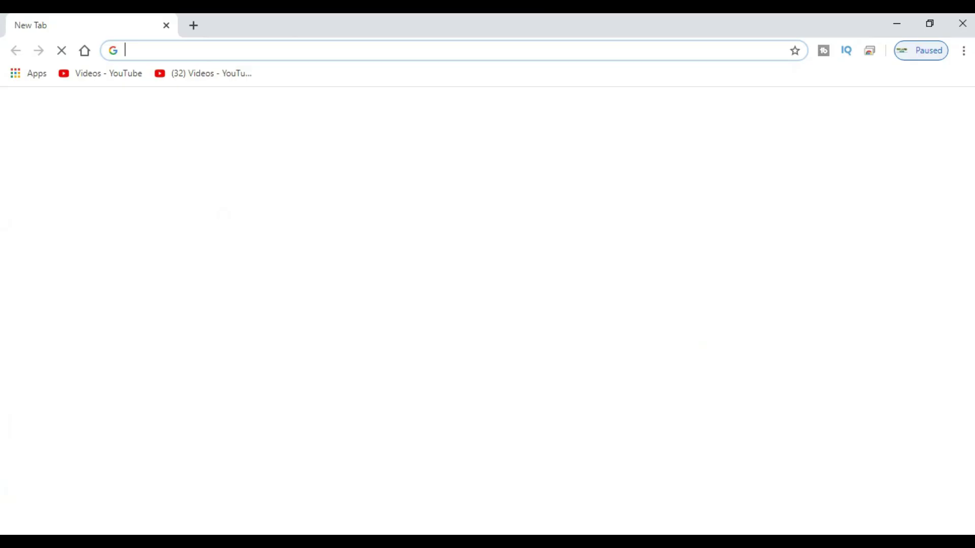
Search Google for "km player" in Chrome and open the official kmplayer.com site.
{"action": "type", "text": "km pla"}
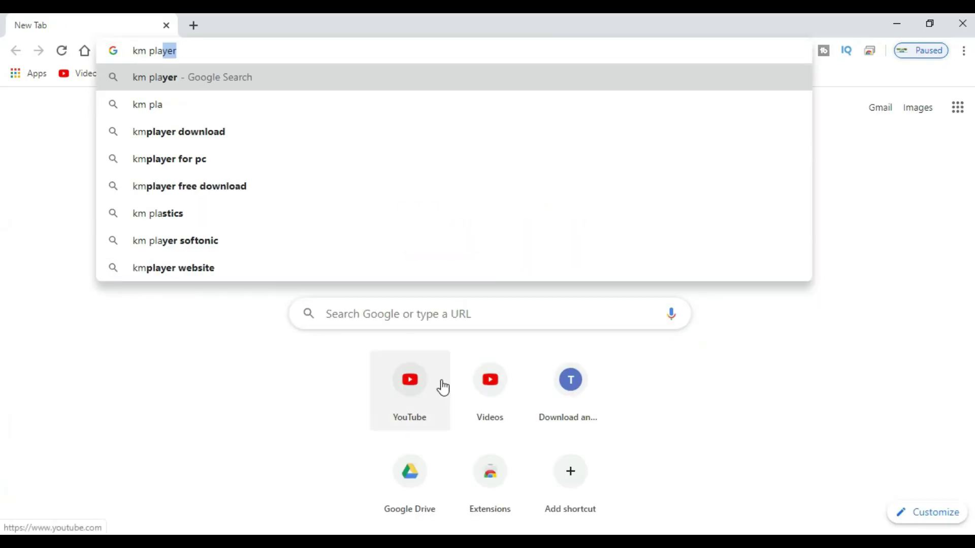
{"action": "key", "text": "Return"}
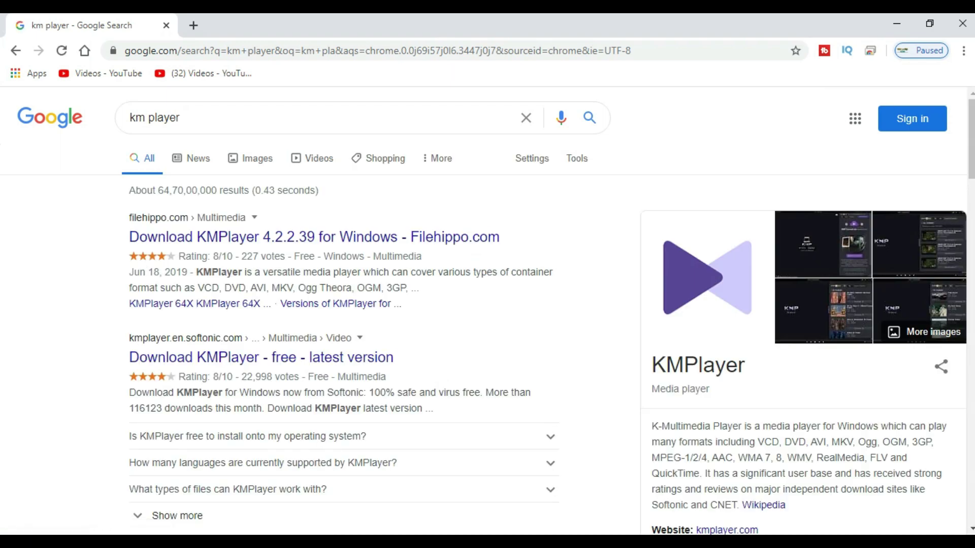
{"action": "scroll", "coordinate": [421, 486], "scroll_direction": "down", "scroll_amount": 5}
{"action": "scroll", "coordinate": [421, 481], "scroll_direction": "down", "scroll_amount": 2}
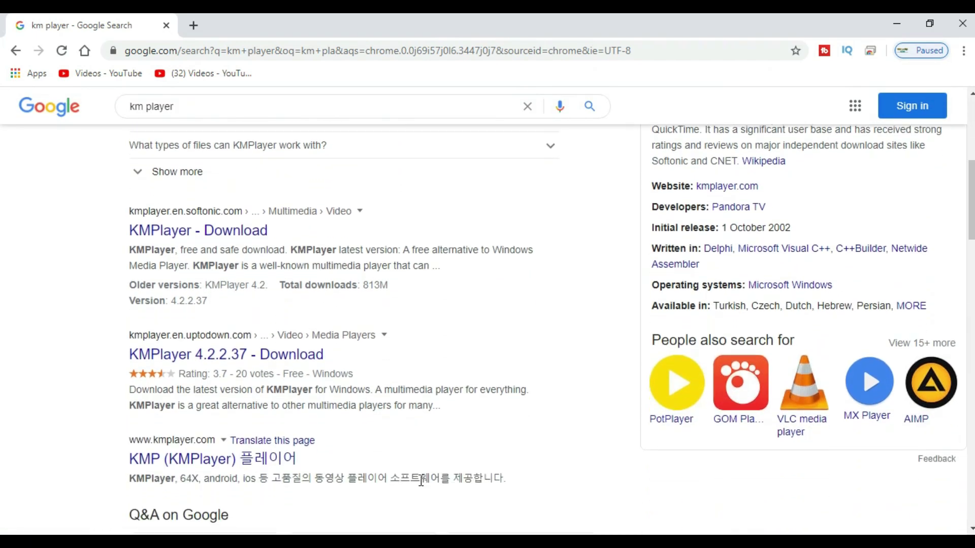
{"action": "left_click", "coordinate": [162, 460]}
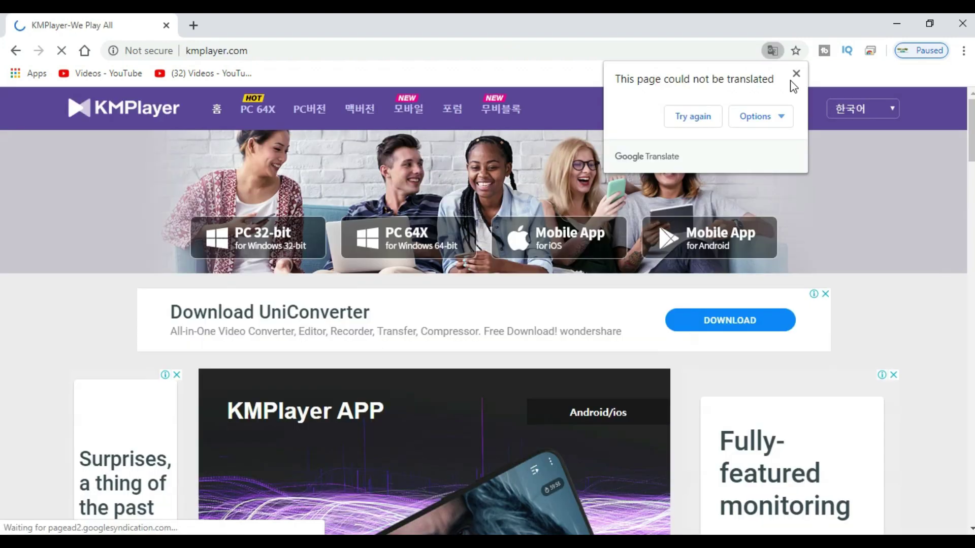
Switch the KMPlayer site to English and download the PC 64X installer for Windows 64-bit.
{"action": "left_click", "coordinate": [796, 74]}
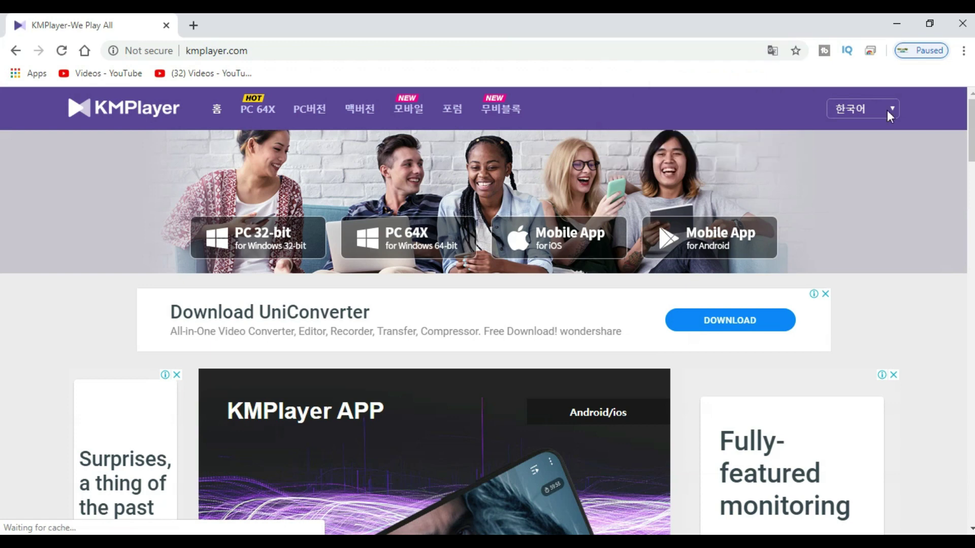
{"action": "left_click", "coordinate": [887, 111]}
{"action": "left_click", "coordinate": [863, 134]}
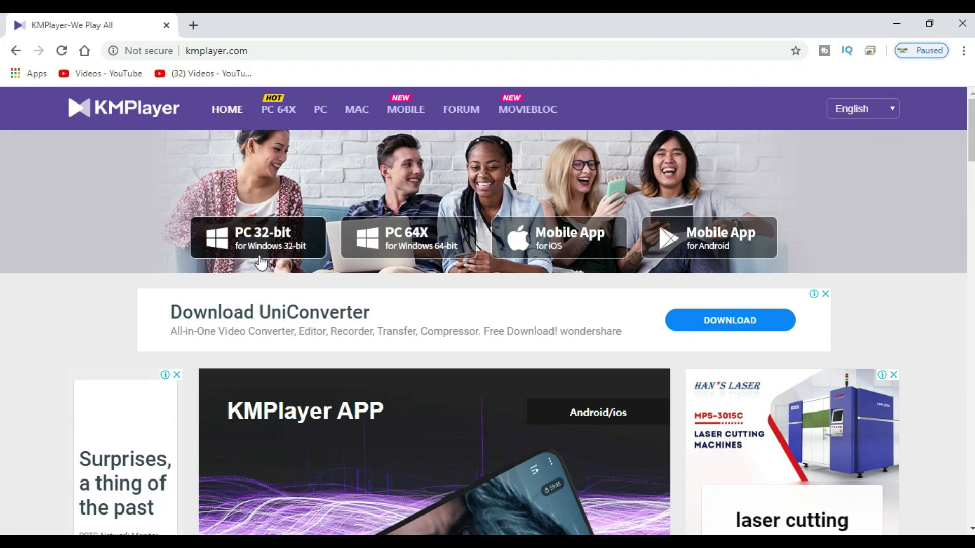
{"action": "left_click", "coordinate": [398, 241]}
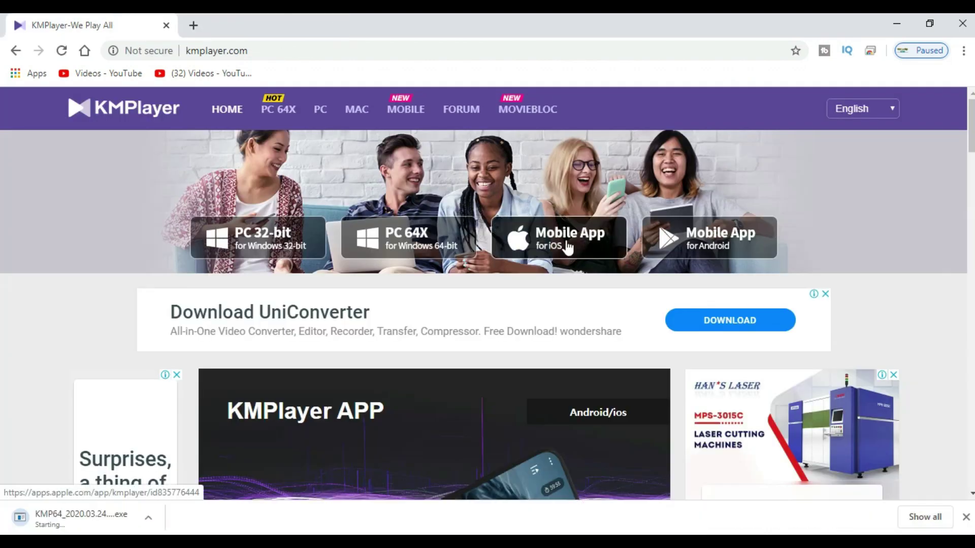
{"action": "scroll", "coordinate": [488, 295], "scroll_direction": "down", "scroll_amount": 5}
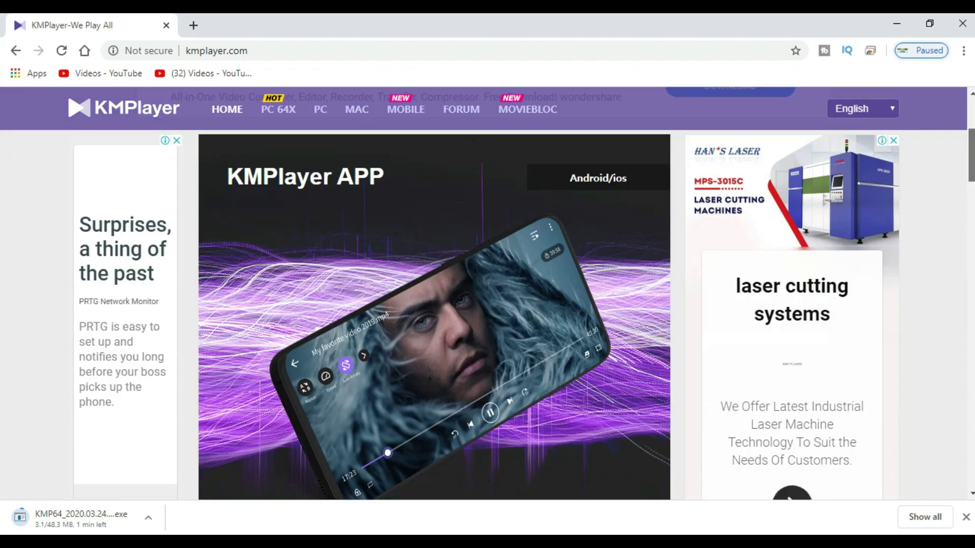
{"action": "scroll", "coordinate": [434, 305], "scroll_direction": "down", "scroll_amount": 5}
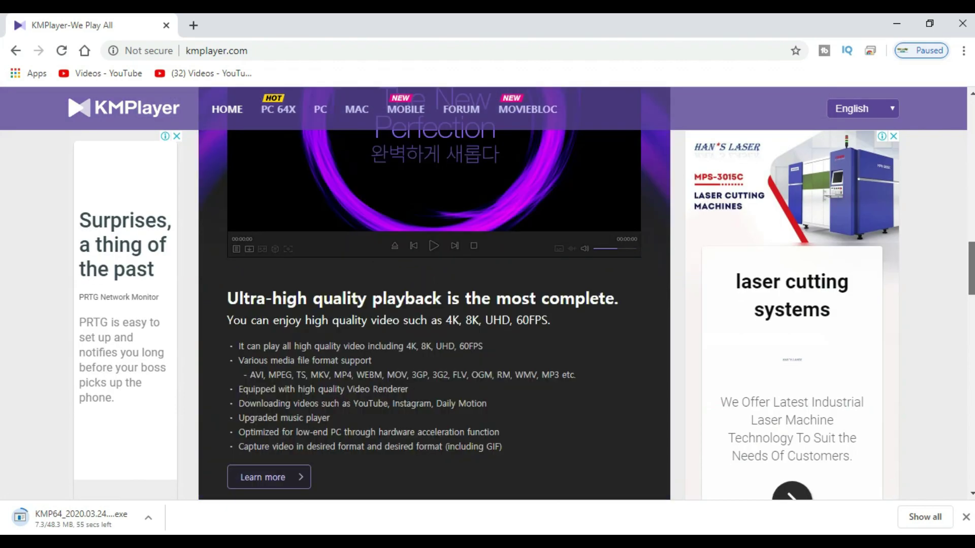
{"action": "scroll", "coordinate": [434, 305], "scroll_direction": "down", "scroll_amount": 15}
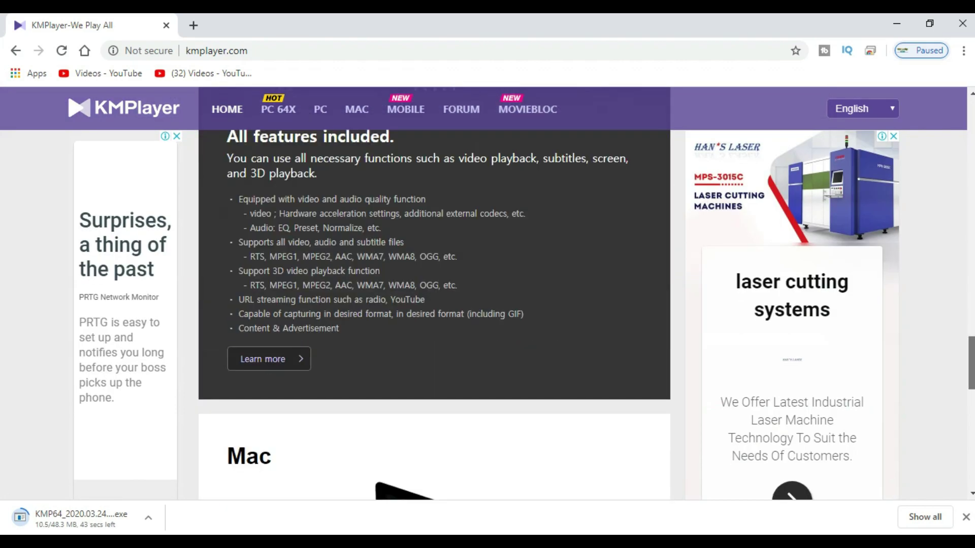
{"action": "left_click_drag", "start_coordinate": [972, 388], "coordinate": [971, 152]}
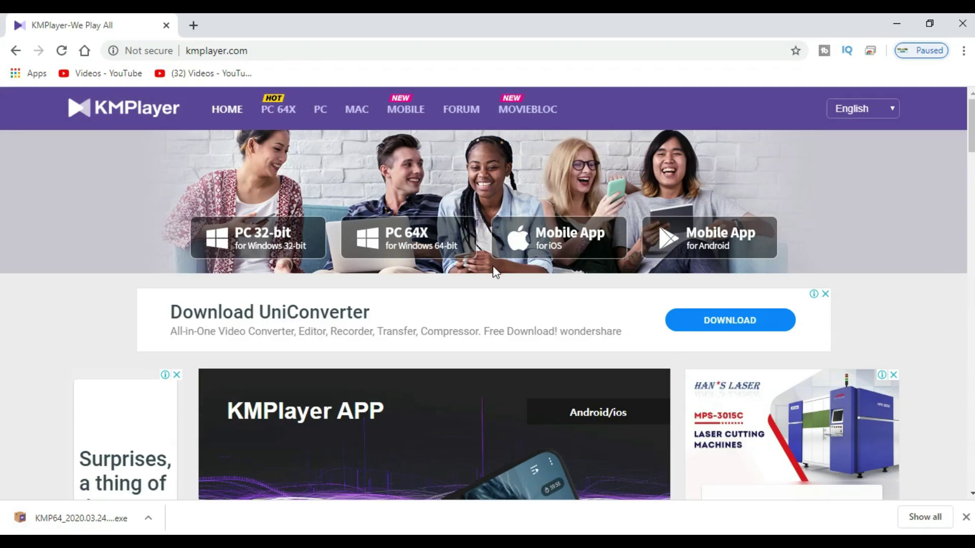
Run the downloaded KMP64 installer, install KMPlayer 64X into C:\Program Files\KMPlayer 64X, and finish with Run KMPlayer 64X enabled.
{"action": "right_click", "coordinate": [61, 523]}
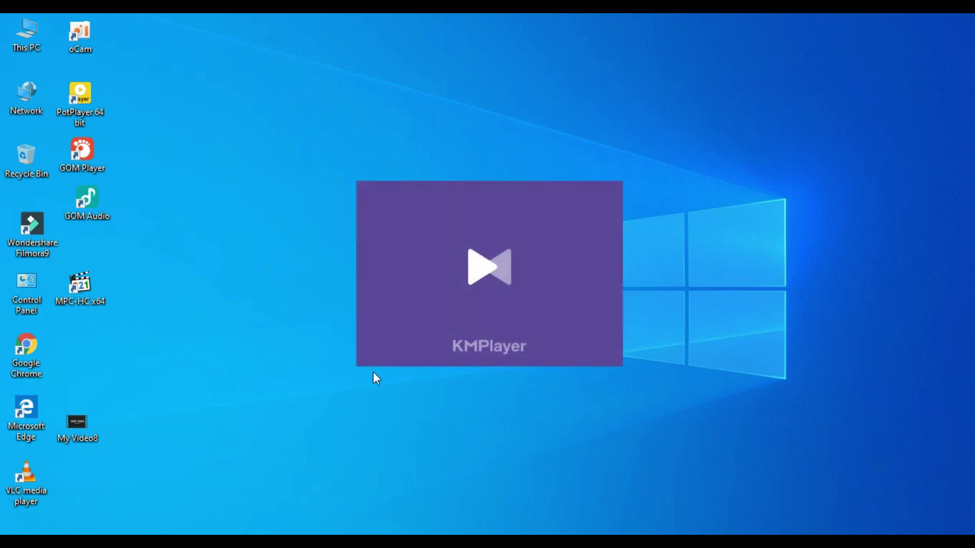
{"action": "key", "text": "Return"}
{"action": "key", "text": "Return"}
{"action": "key", "text": "Return"}
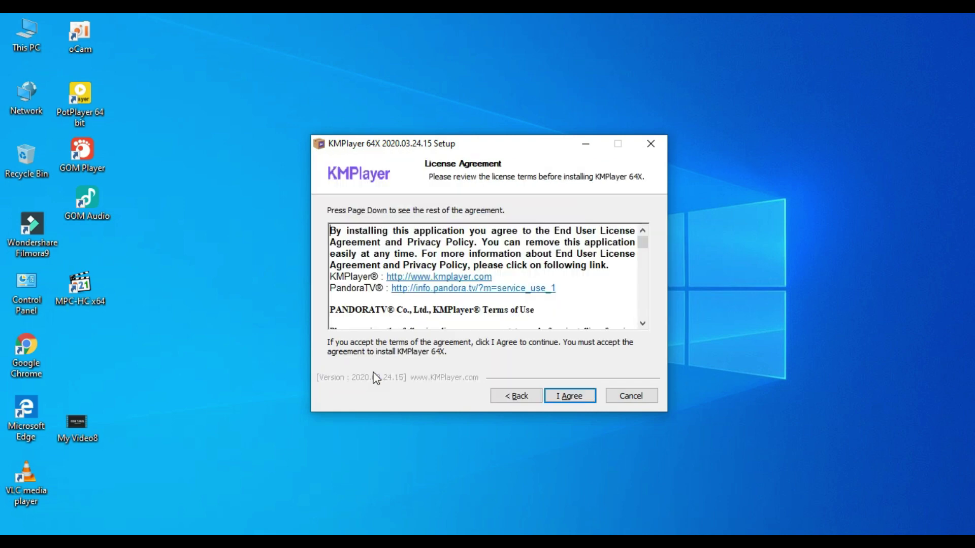
{"action": "key", "text": "Return"}
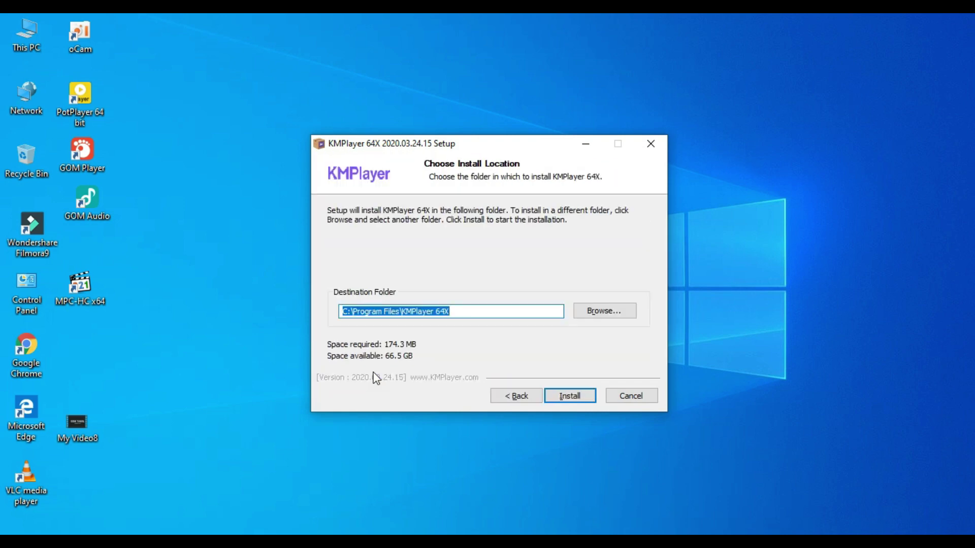
{"action": "key", "text": "Return"}
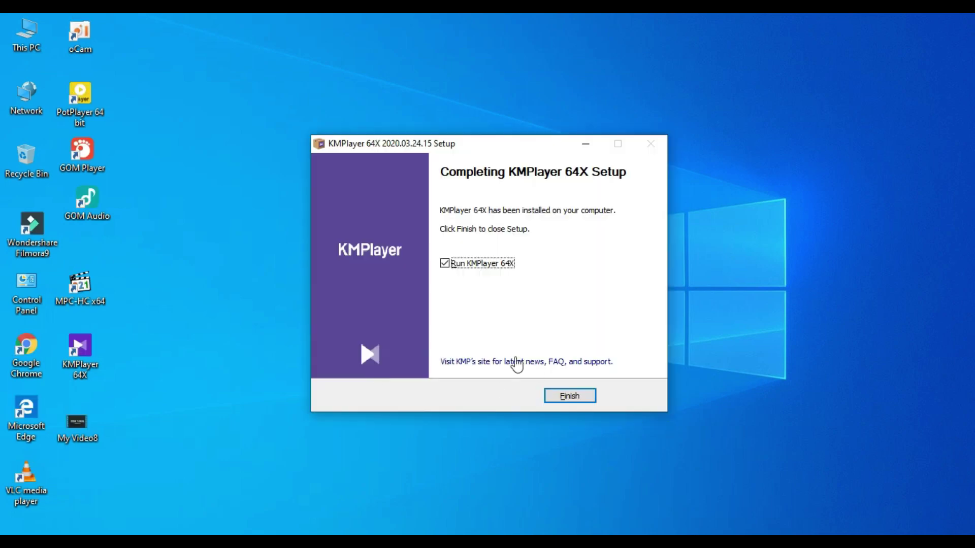
{"action": "left_click", "coordinate": [568, 402]}
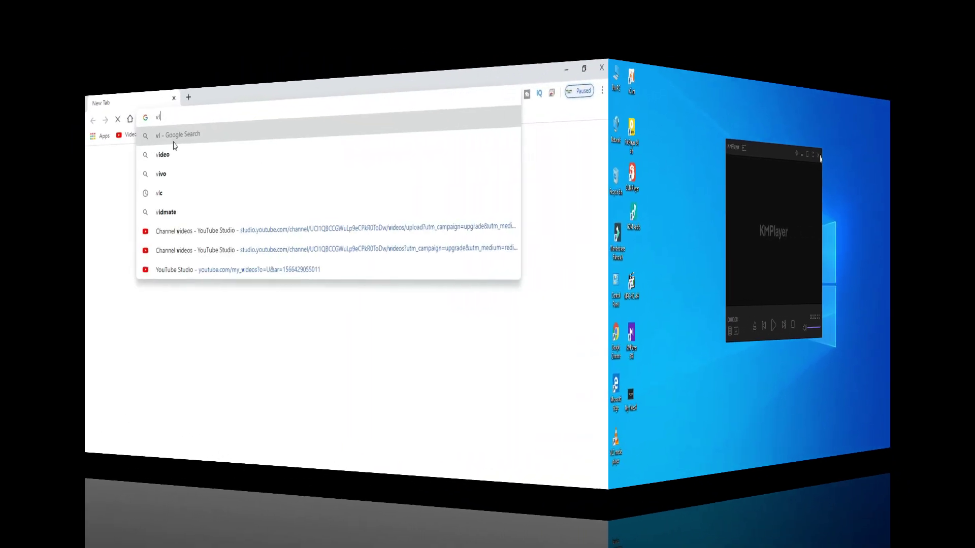
Search Google for "vlc download" in Chrome and download VLC 3.0.8 for Windows from videolan.org.
{"action": "type", "text": "c"}
{"action": "left_click", "coordinate": [174, 150]}
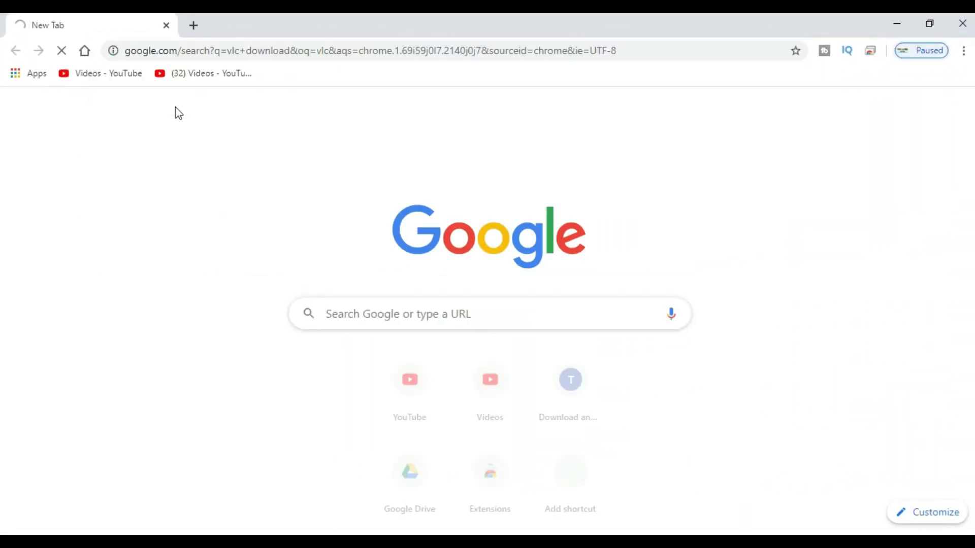
{"action": "left_click", "coordinate": [218, 236]}
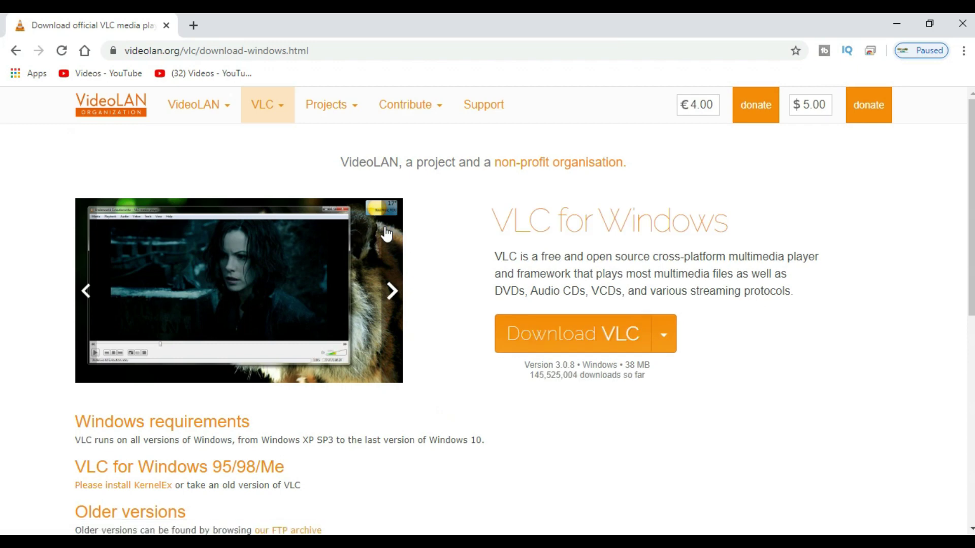
{"action": "left_click", "coordinate": [616, 344]}
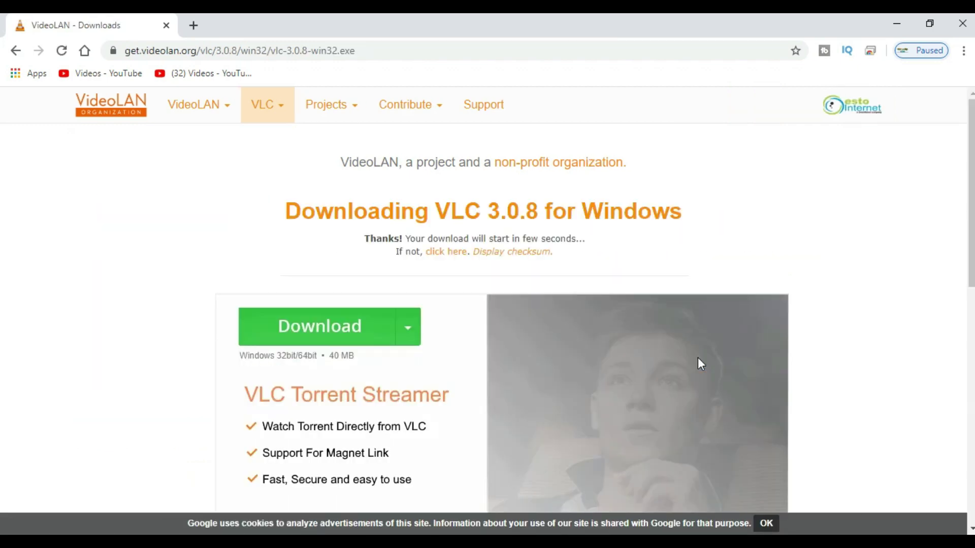
{"action": "left_click", "coordinate": [307, 331]}
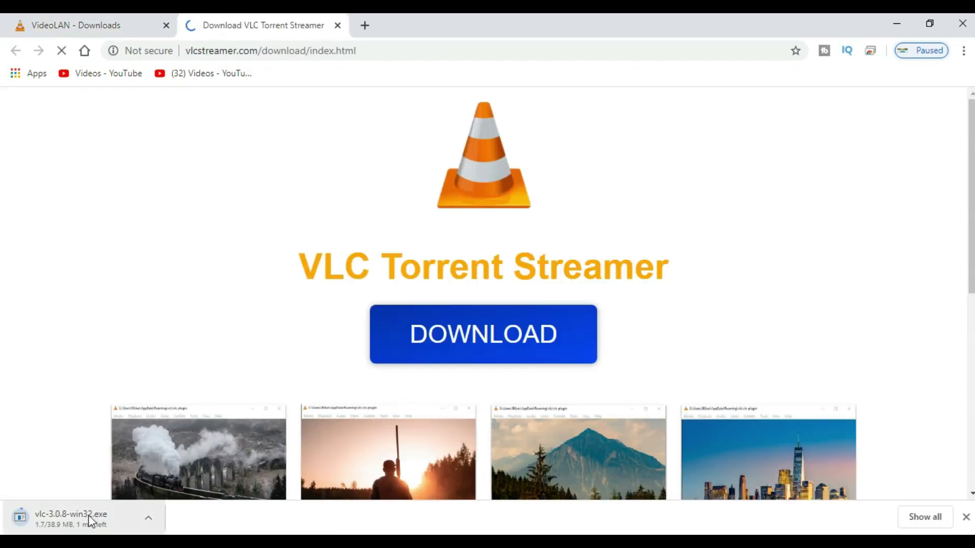
{"action": "left_click", "coordinate": [337, 25]}
{"action": "scroll", "coordinate": [966, 222], "scroll_direction": "down", "scroll_amount": 5}
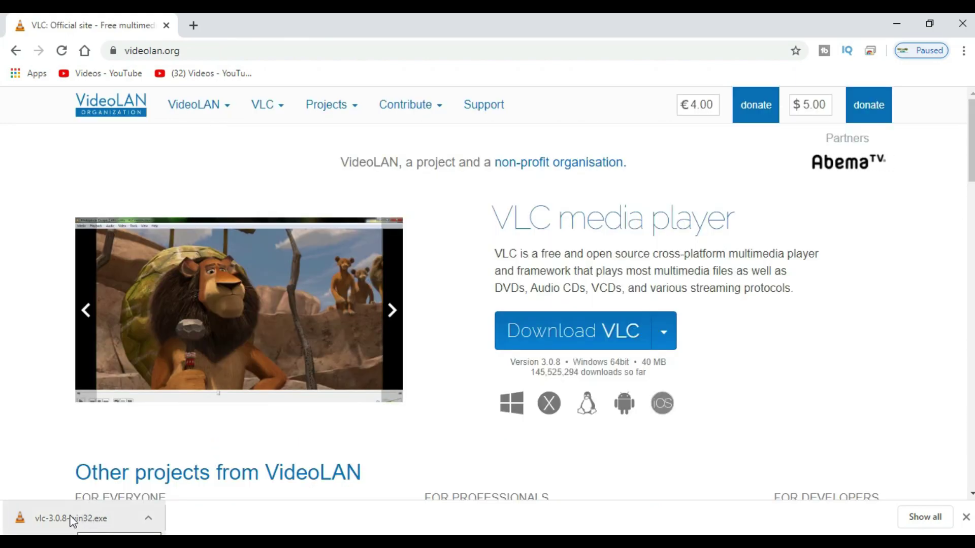
Run the downloaded vlc-3.0.8-win32.exe, install VLC with the preselected components, and finish with Run VLC media player enabled.
{"action": "left_click", "coordinate": [72, 518]}
{"action": "left_click", "coordinate": [897, 24]}
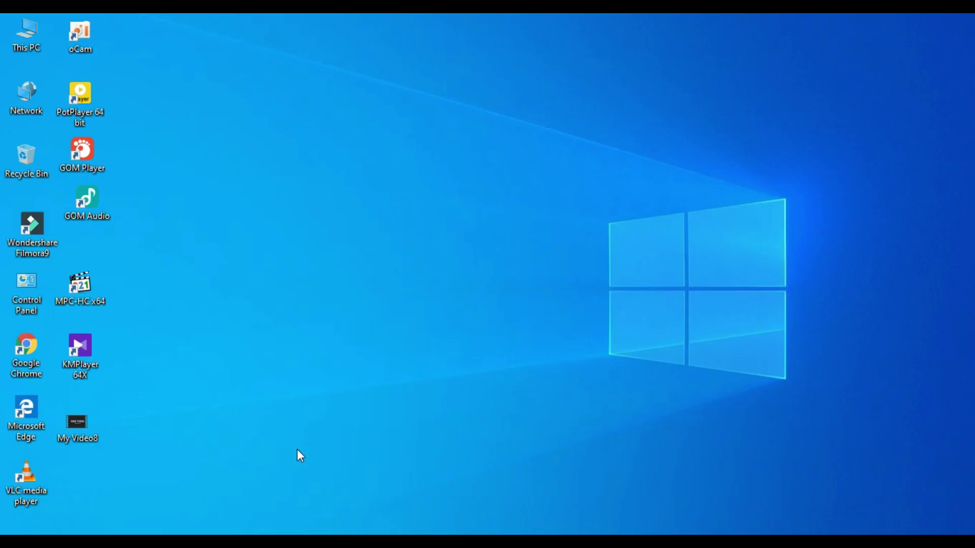
{"action": "key", "text": "Return"}
{"action": "key", "text": "Return"}
{"action": "key", "text": "Return"}
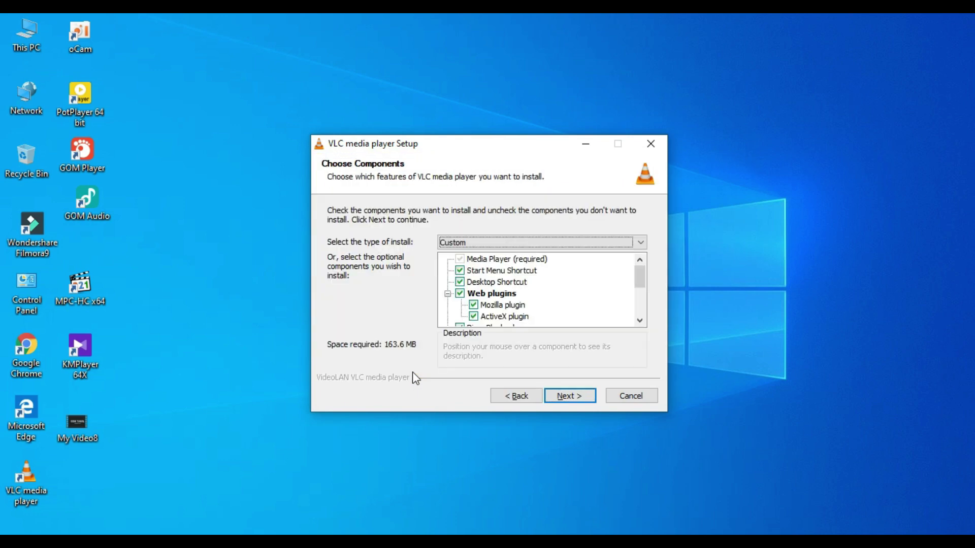
{"action": "key", "text": "Return"}
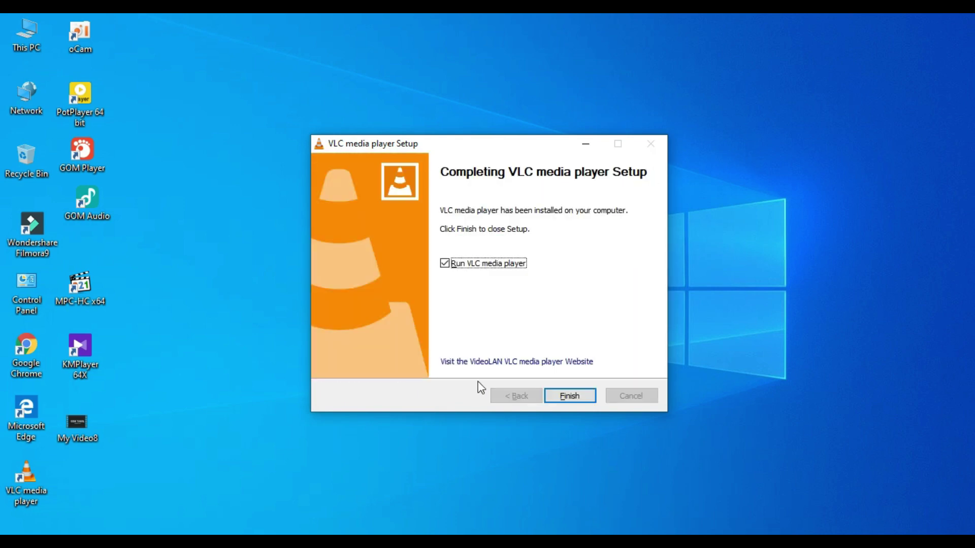
{"action": "left_click", "coordinate": [568, 396]}
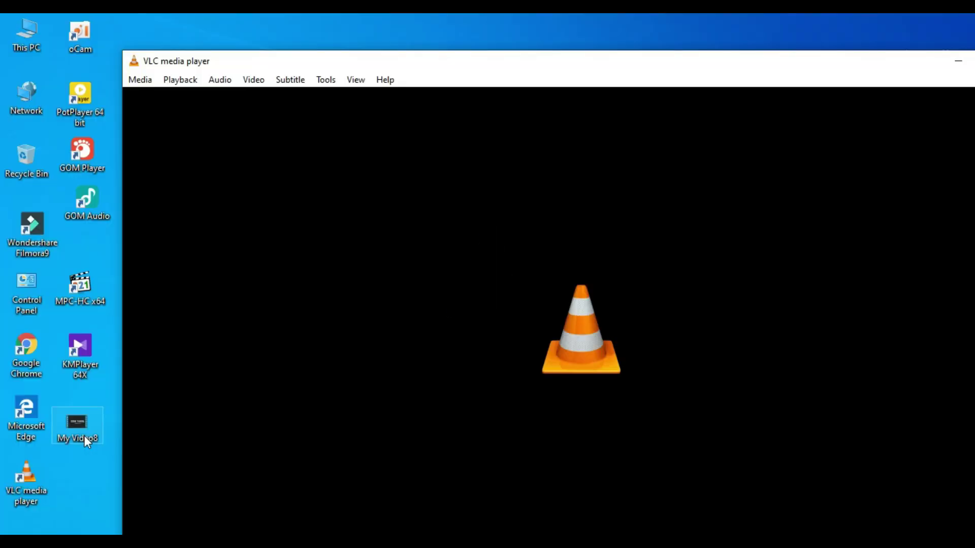
Play the desktop video My Video8 in VLC media player and maximize the player window.
{"action": "left_click_drag", "start_coordinate": [82, 432], "coordinate": [486, 277]}
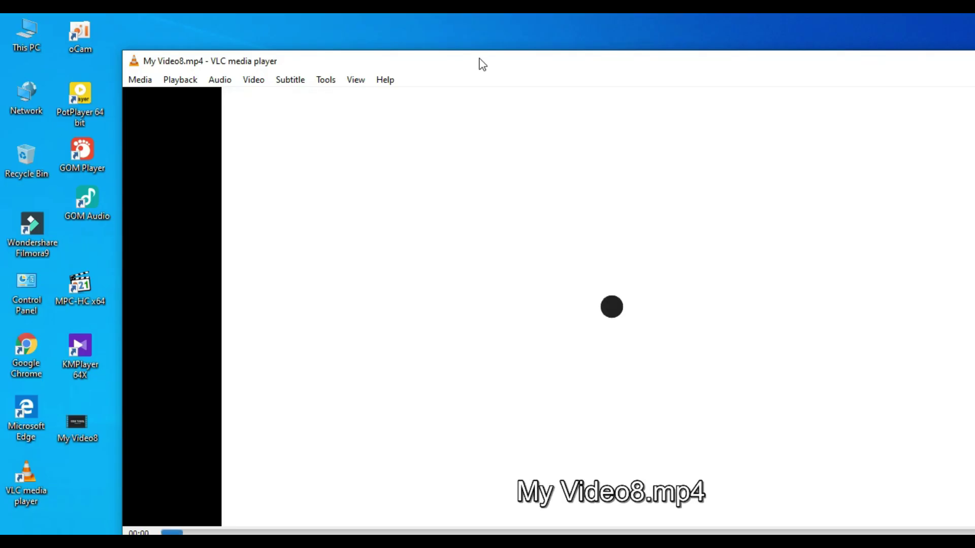
{"action": "left_click_drag", "start_coordinate": [482, 65], "coordinate": [337, 17]}
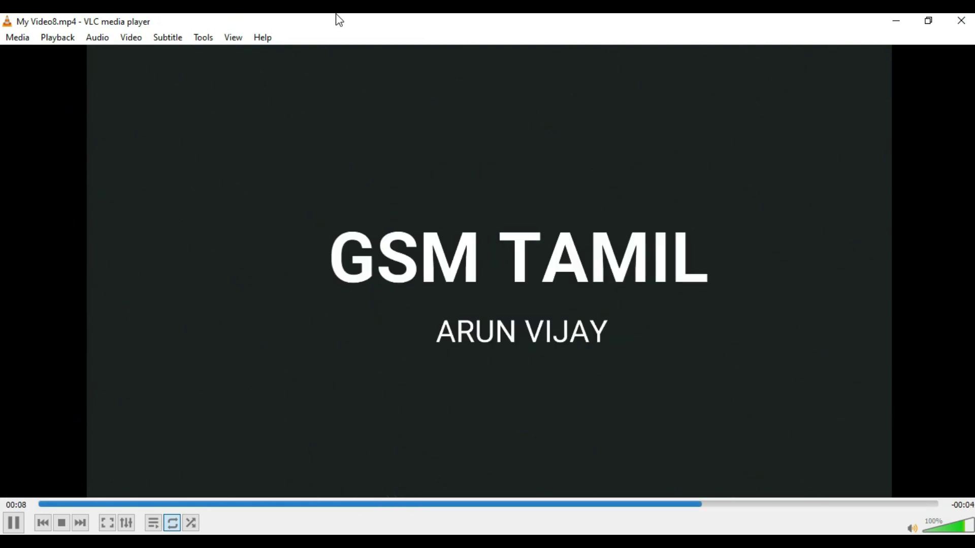